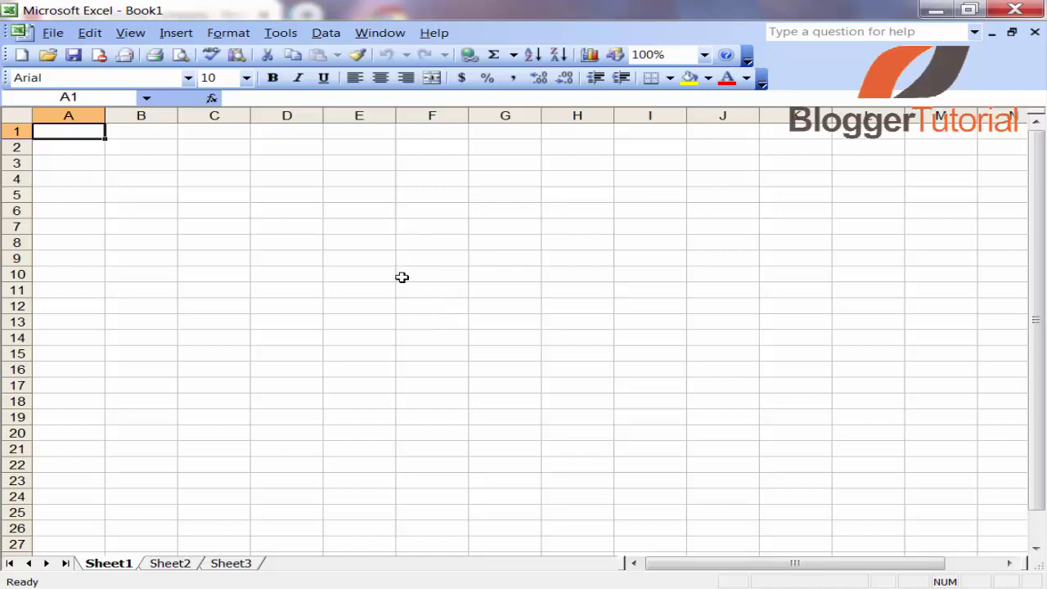
Enter the column headings Name, pic and Category in row 10, starting at cell E10
click(371, 280)
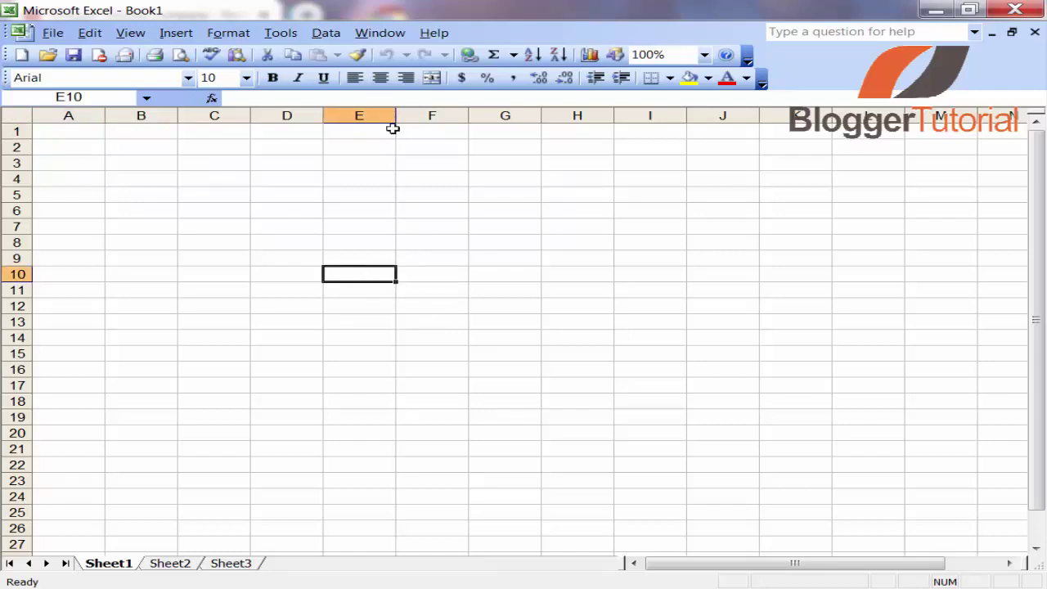
text(N)
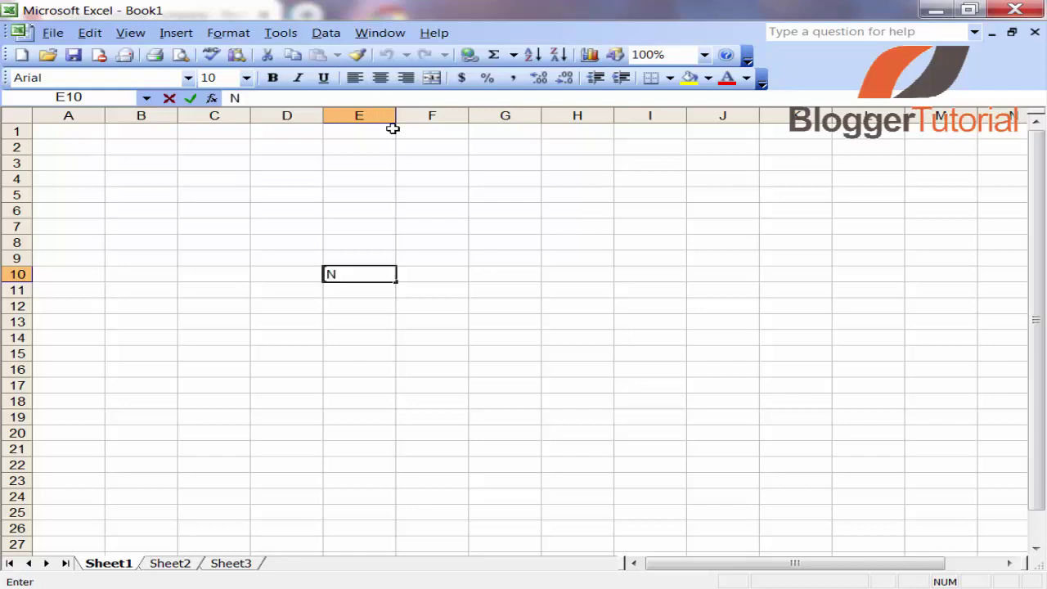
text(ame)
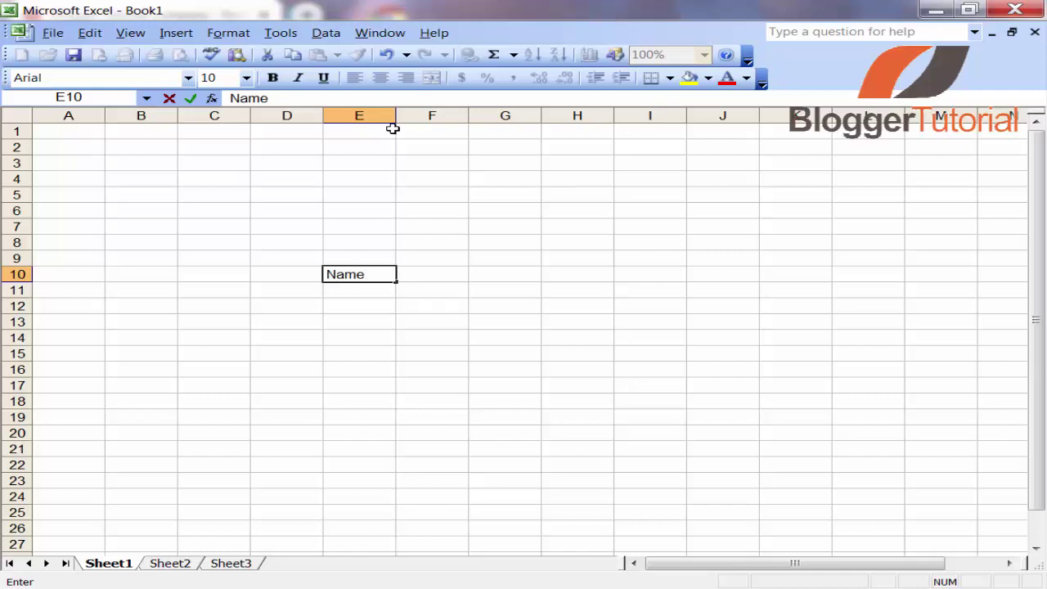
key(Tab)
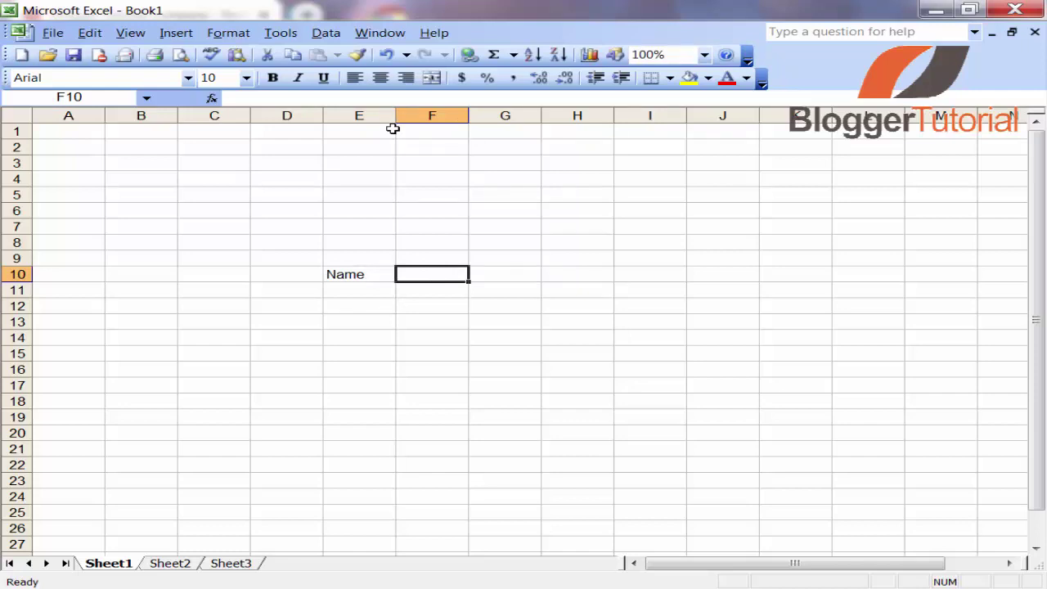
text(piv)
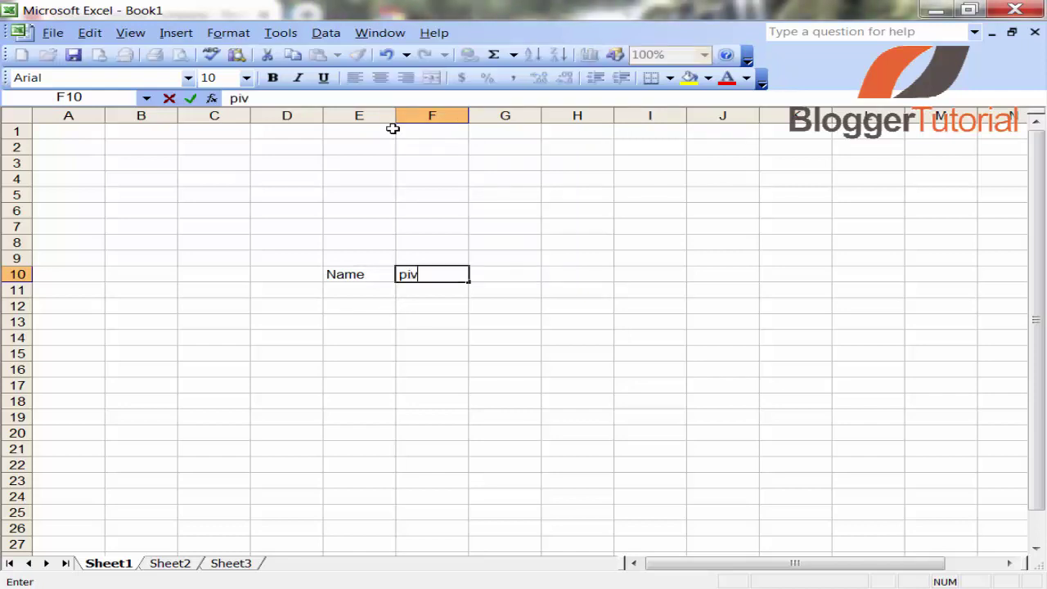
key(BackSpace)
text(c)
key(Tab)
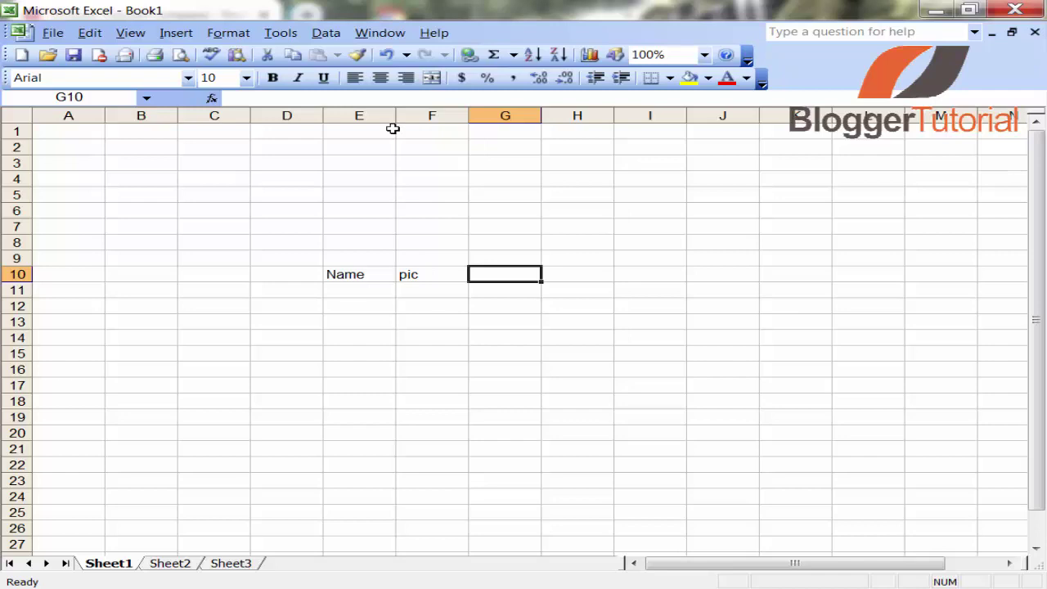
text(Ca)
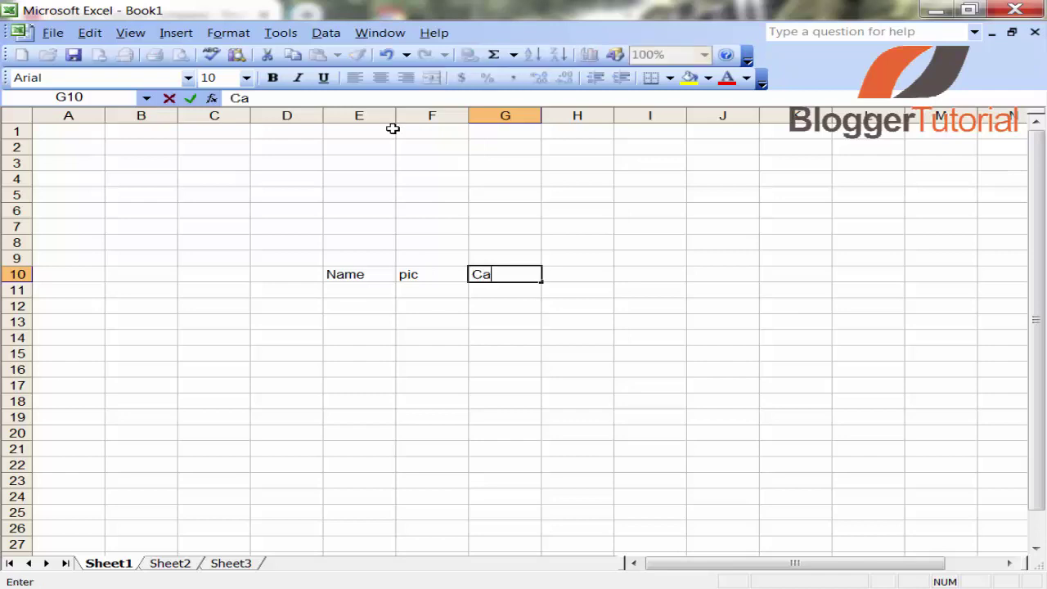
text(tegory)
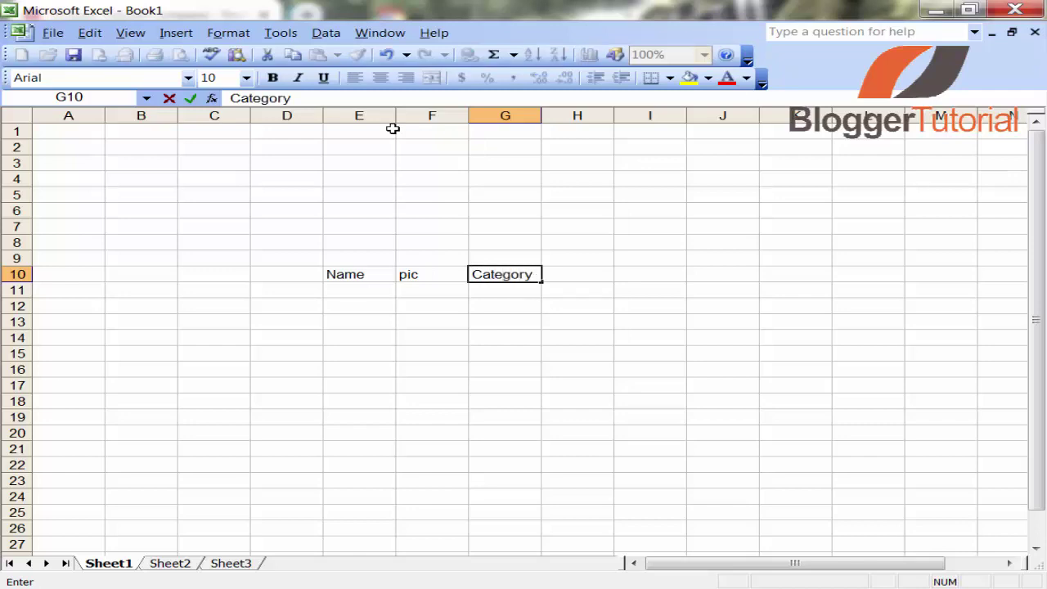
key(Tab)
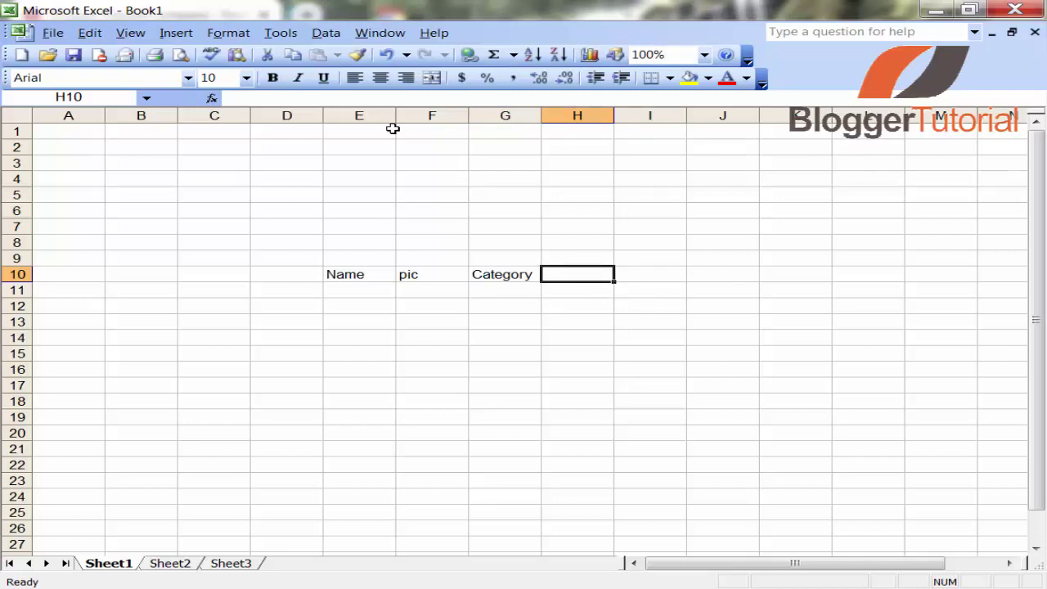
Enter 1990 in H10 and fill a yearly series across row 10 through 2018 in AJ10
text(1990)
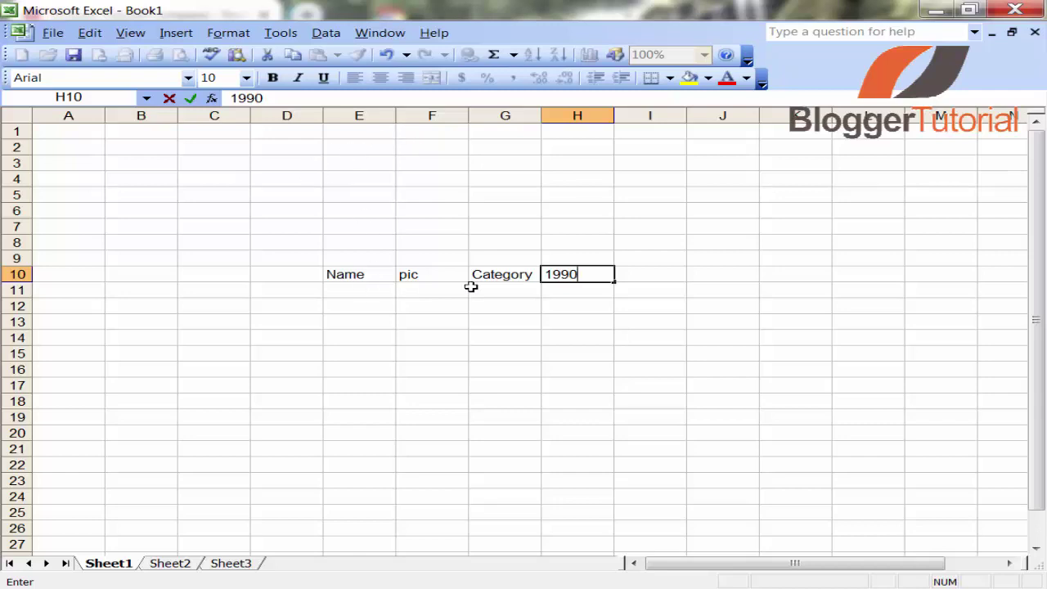
drag(612, 281, 1033, 283)
click(634, 563)
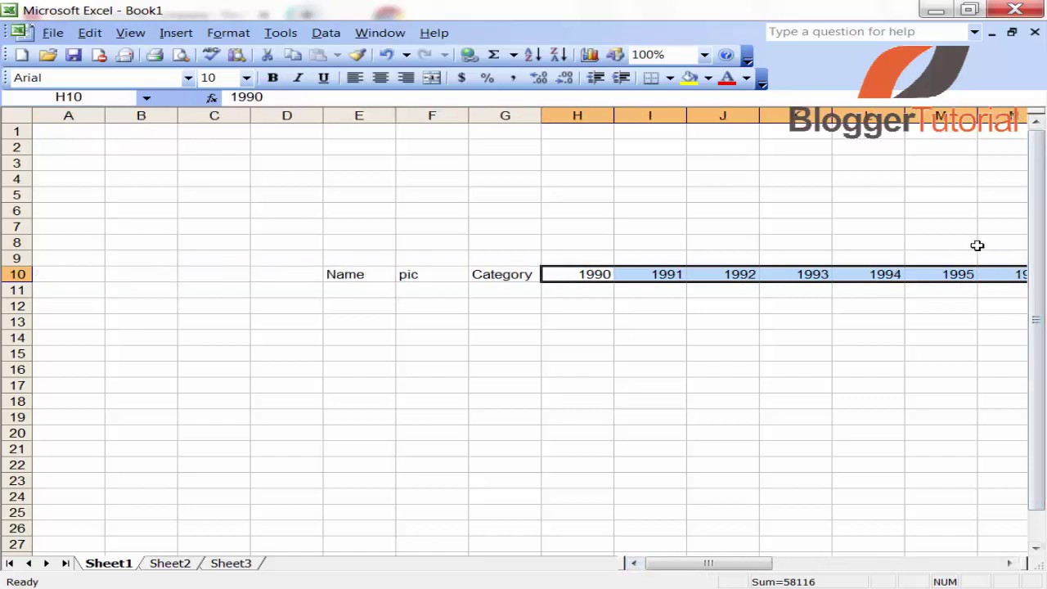
Fill E11 to E20 under Name with Australia, India, Sri Lanka, Sauth Africa, Bangladesh, Pakistan, West Indies, England, Newzealand and Afghanistan
click(368, 293)
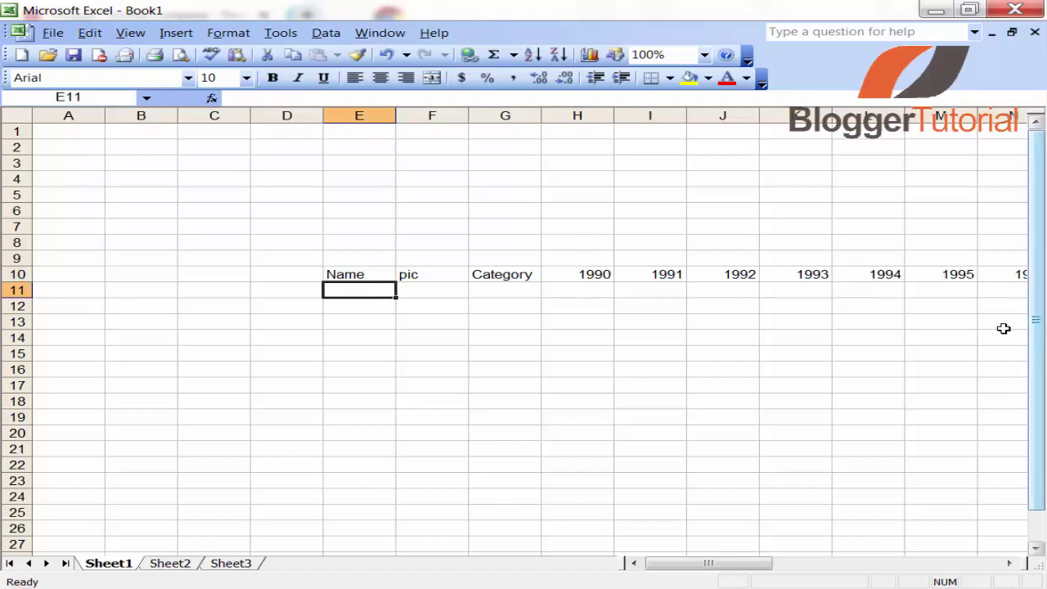
click(968, 565)
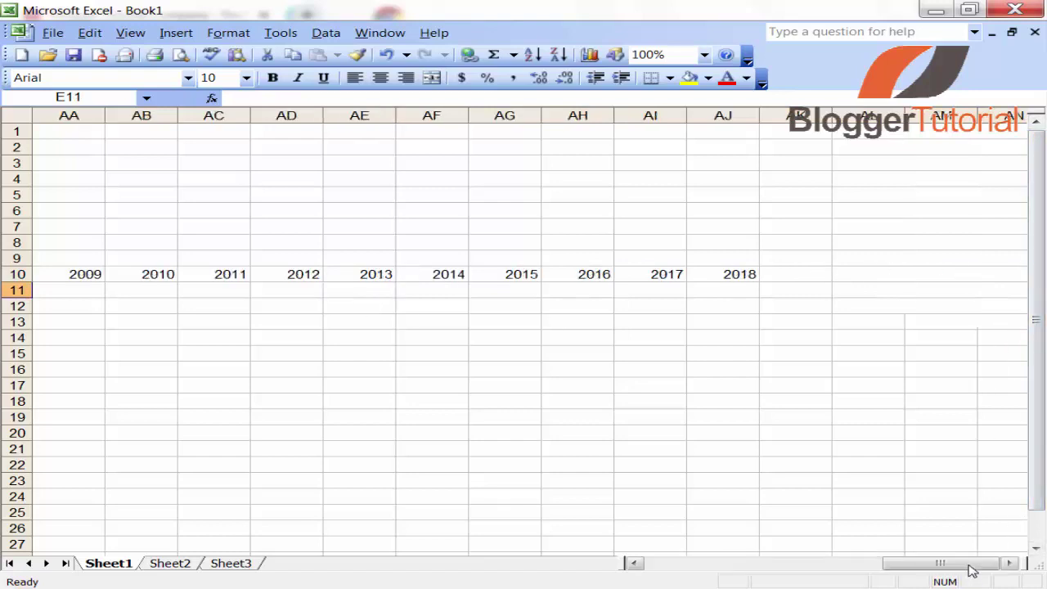
drag(971, 570, 709, 574)
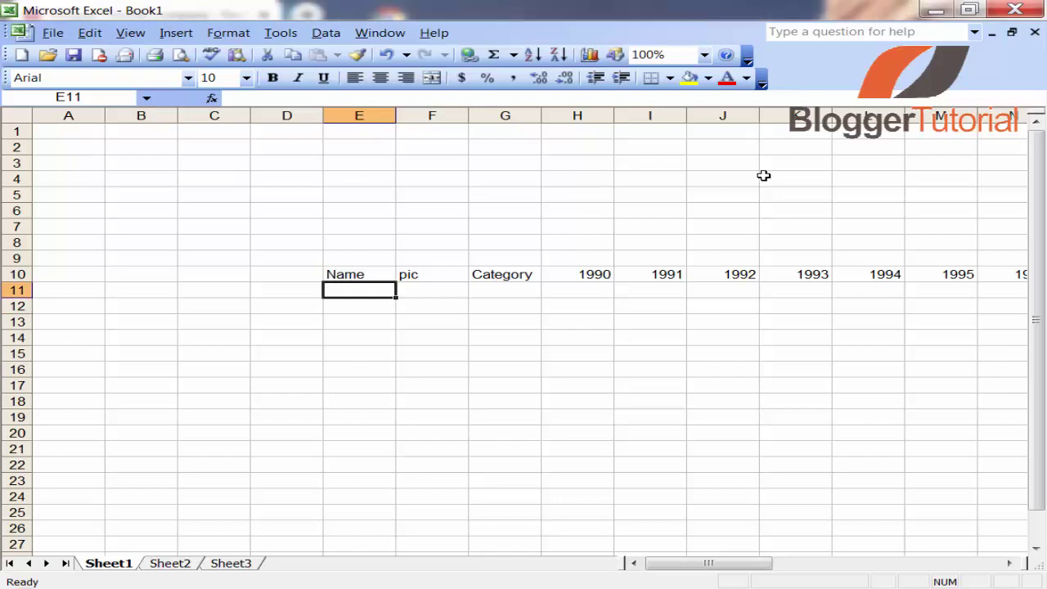
text(Aust)
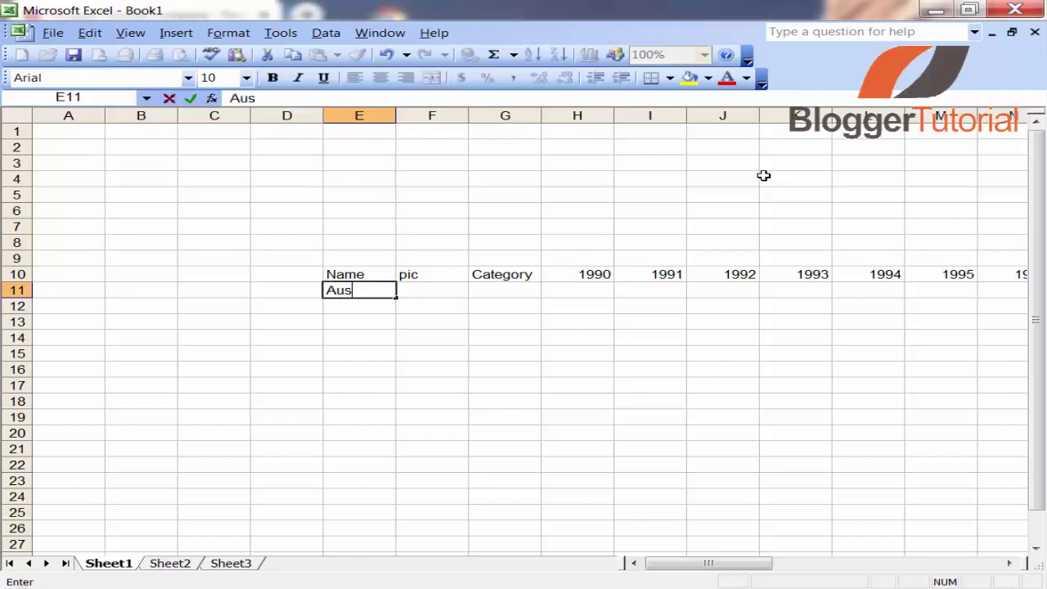
text(a)
key(BackSpace)
text(ralia)
key(Return)
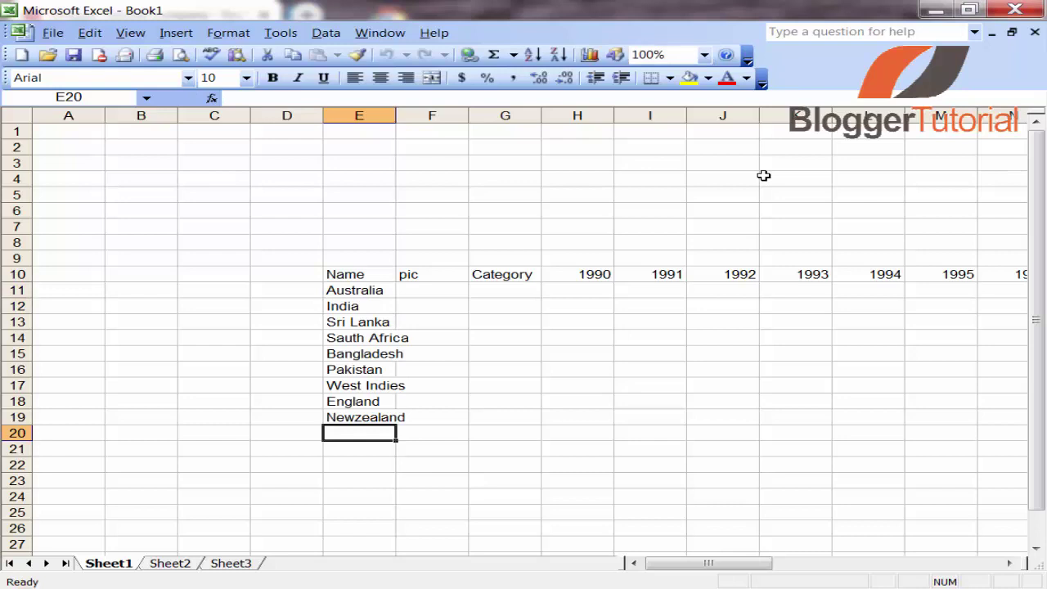
text(Afghan)
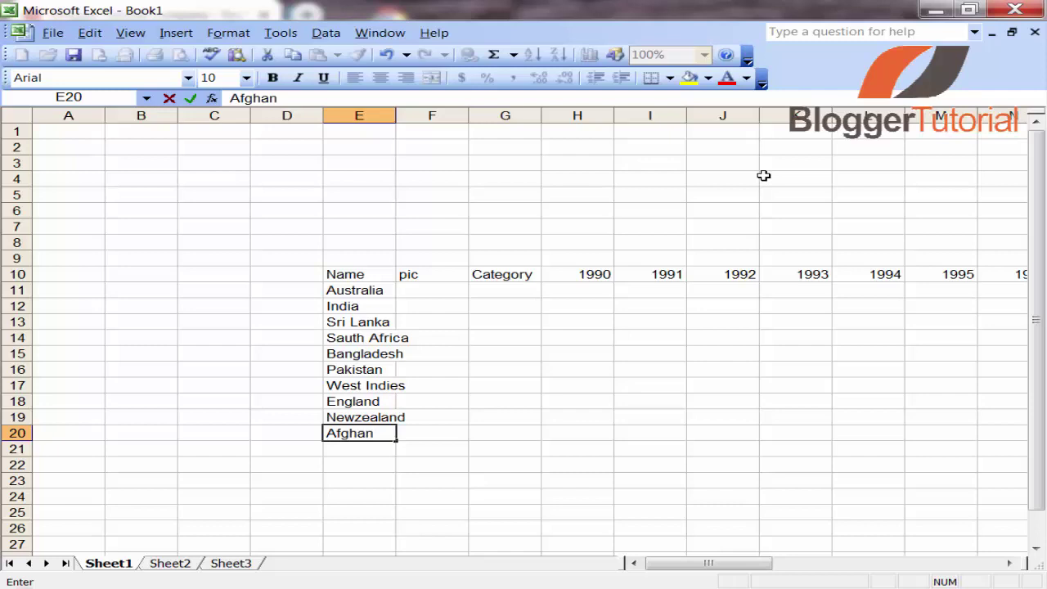
text(istan)
key(Tab)
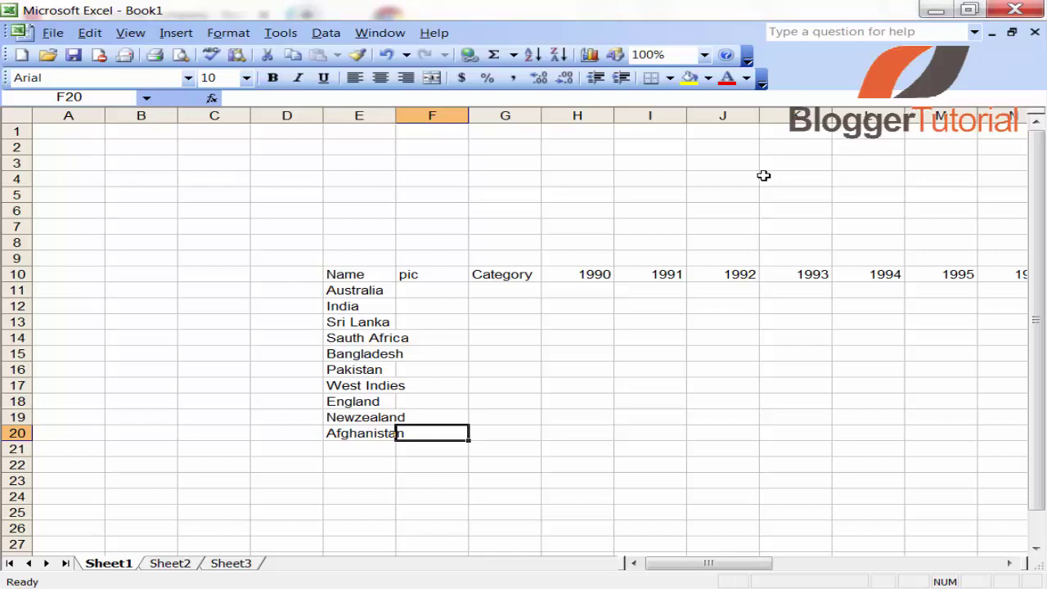
Select cell F11 in the pic column, beside Australia
key(Up)
key(Up)
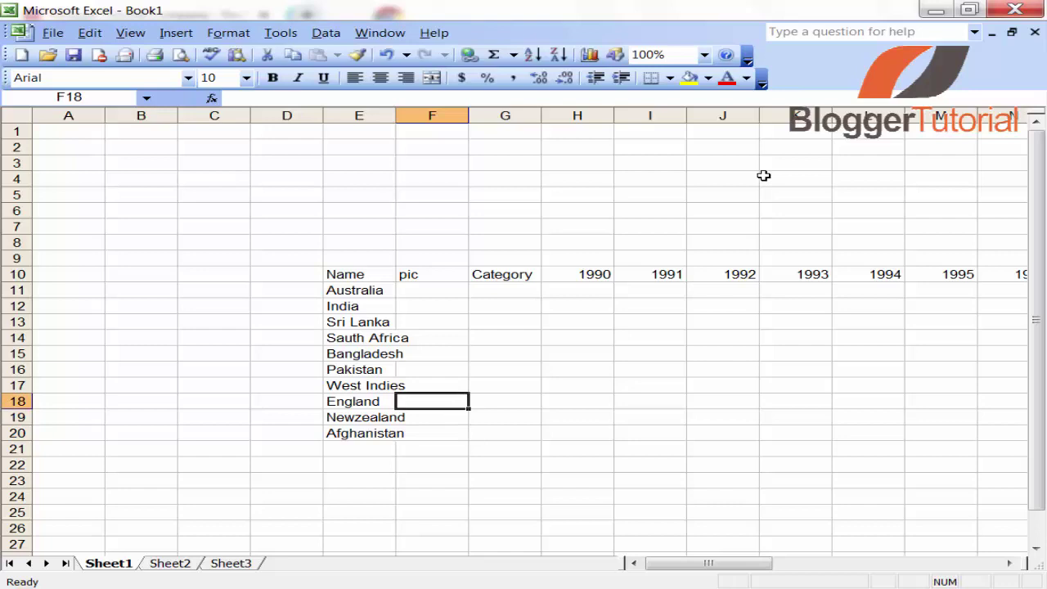
key(Up)
key(Up)
key(Up)
key(Up)
key(Up)
key(Up)
key(Up)
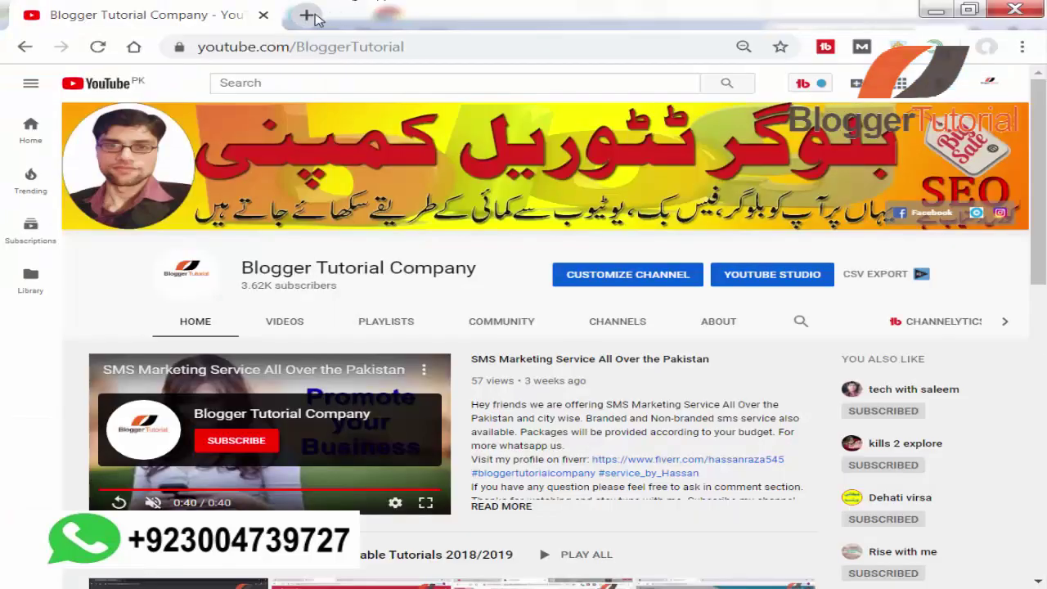
In a new Chrome tab, search Google Images for "pakistan flag" and copy the image address of the Wikipedia flag
click(307, 15)
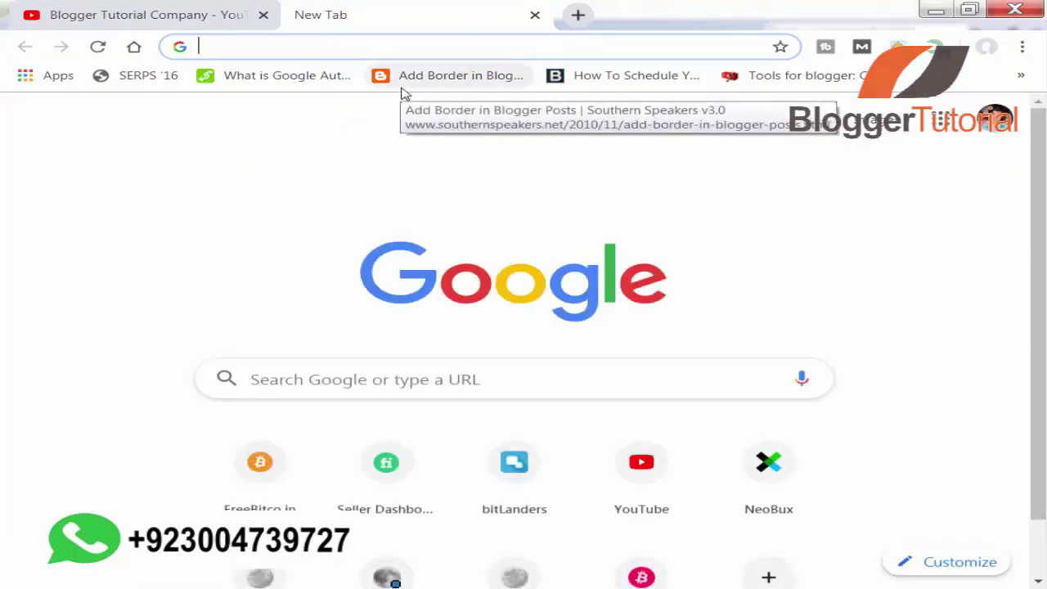
text(pakis)
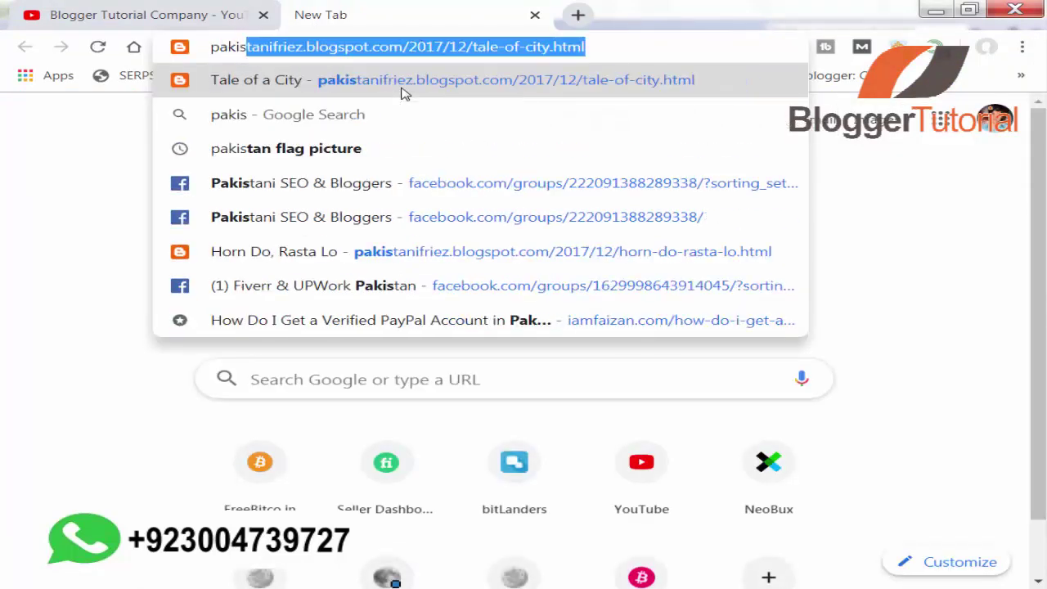
text(tan)
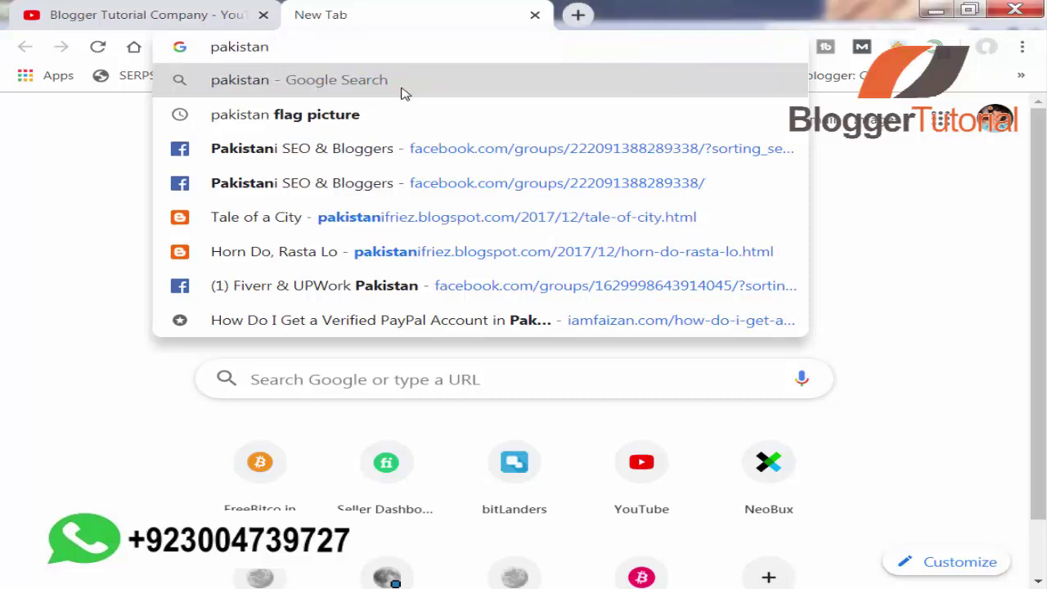
text( flag)
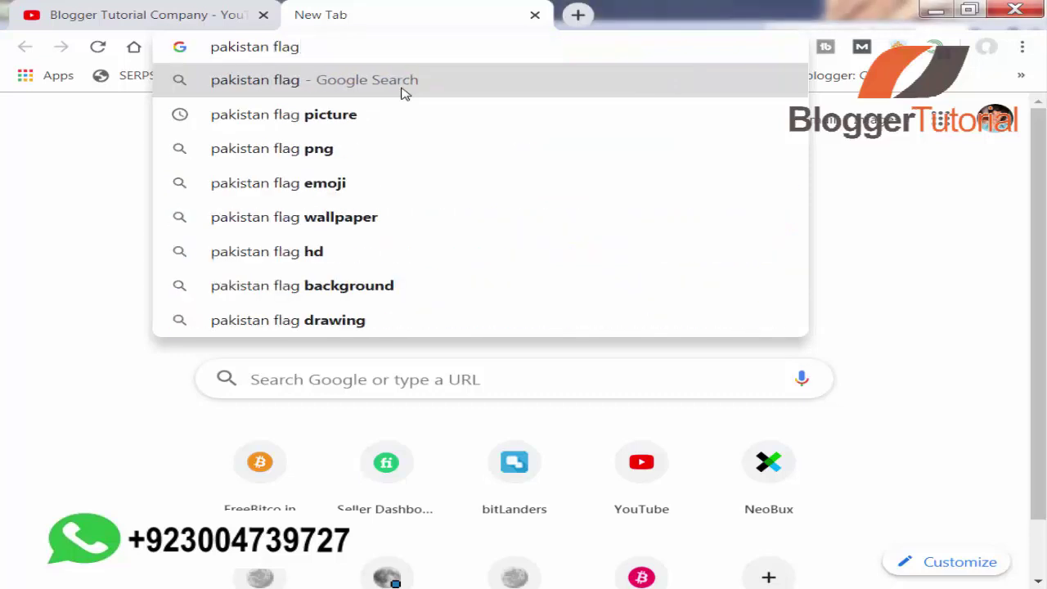
click(402, 94)
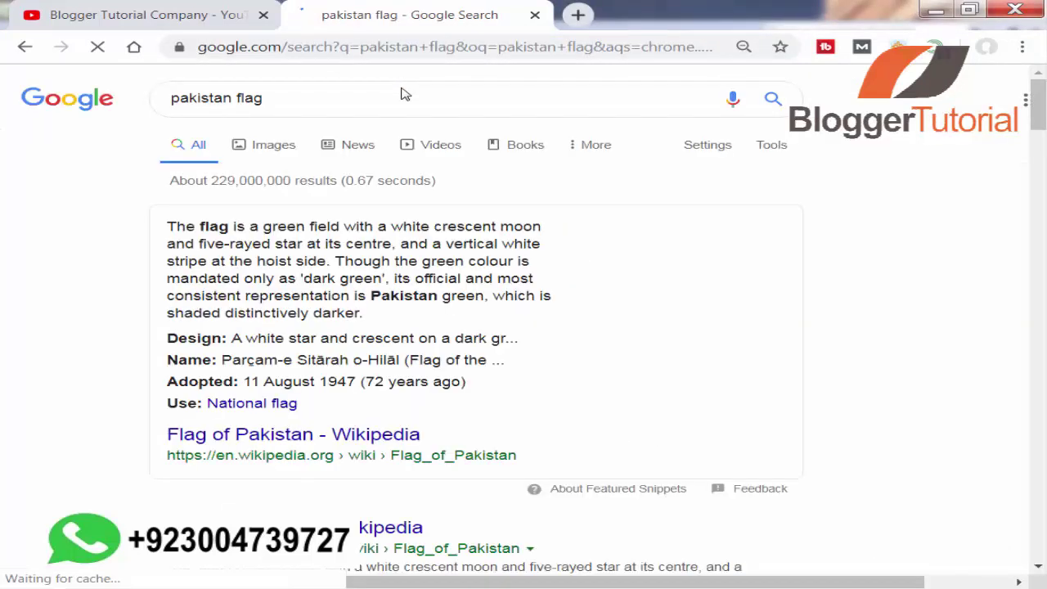
click(288, 146)
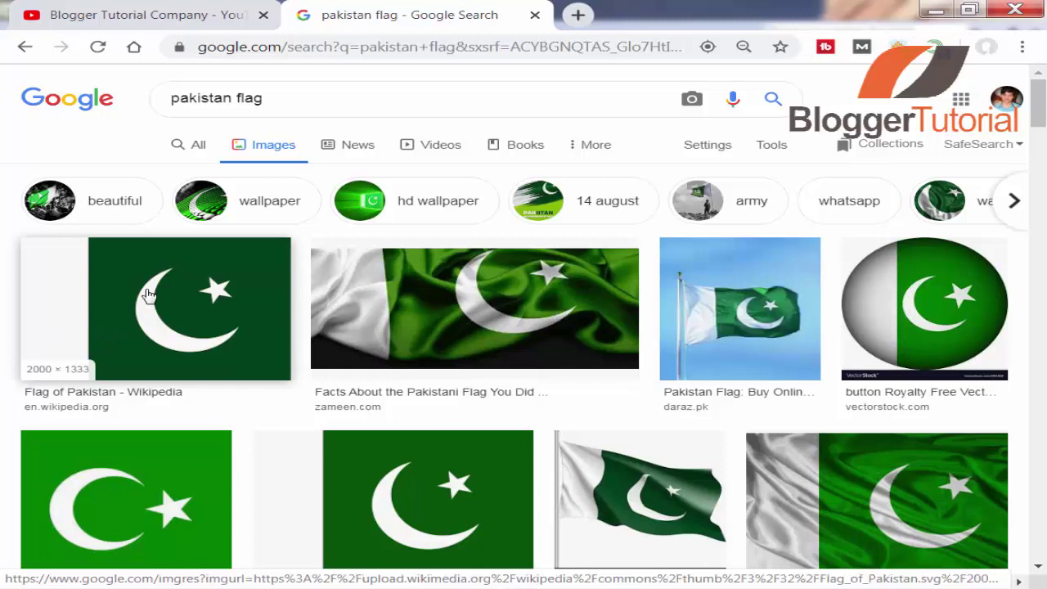
right_click(65, 338)
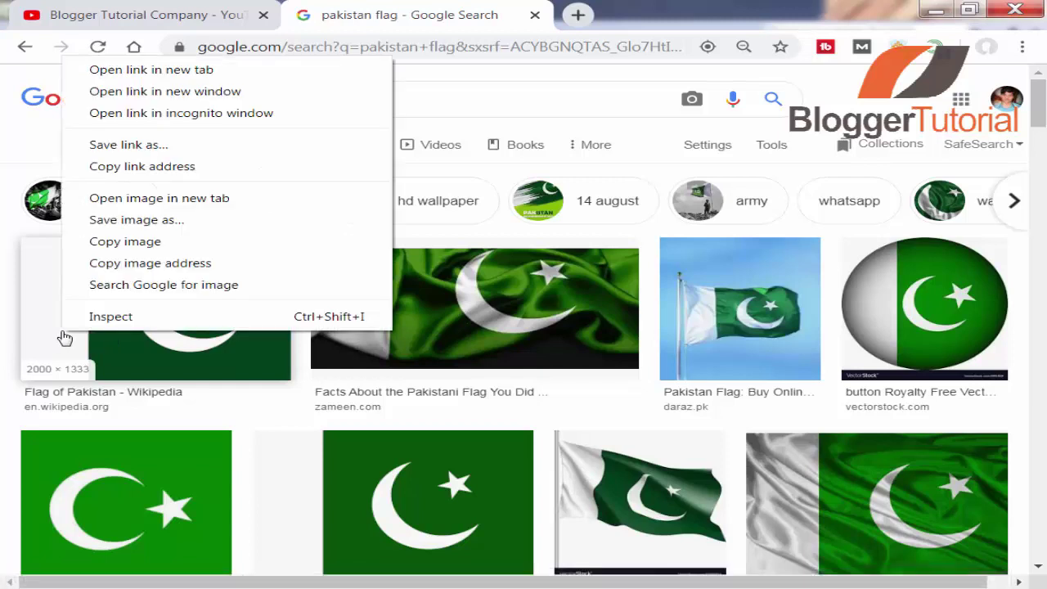
click(150, 262)
Switch to Excel, try pasting the copied image address into F11, and clear the cell
click(451, 579)
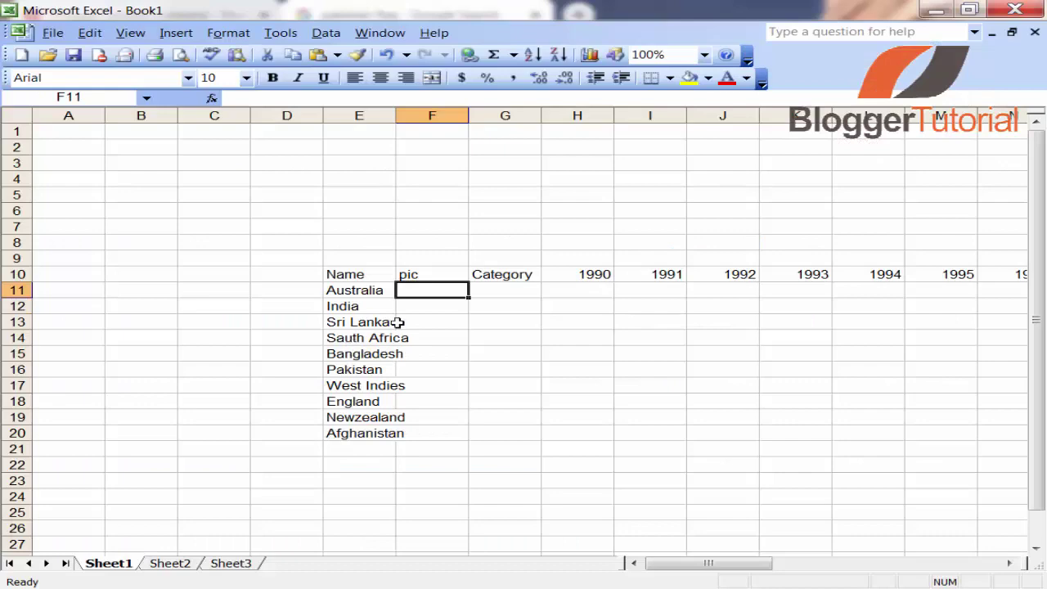
key(ctrl+v)
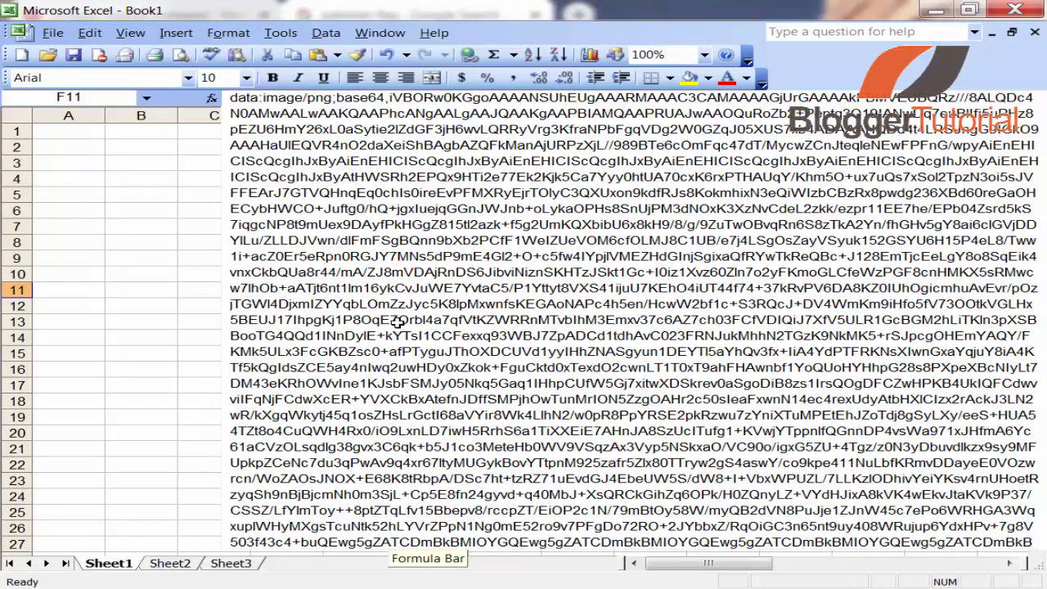
key(Return)
key(Up)
key(BackSpace)
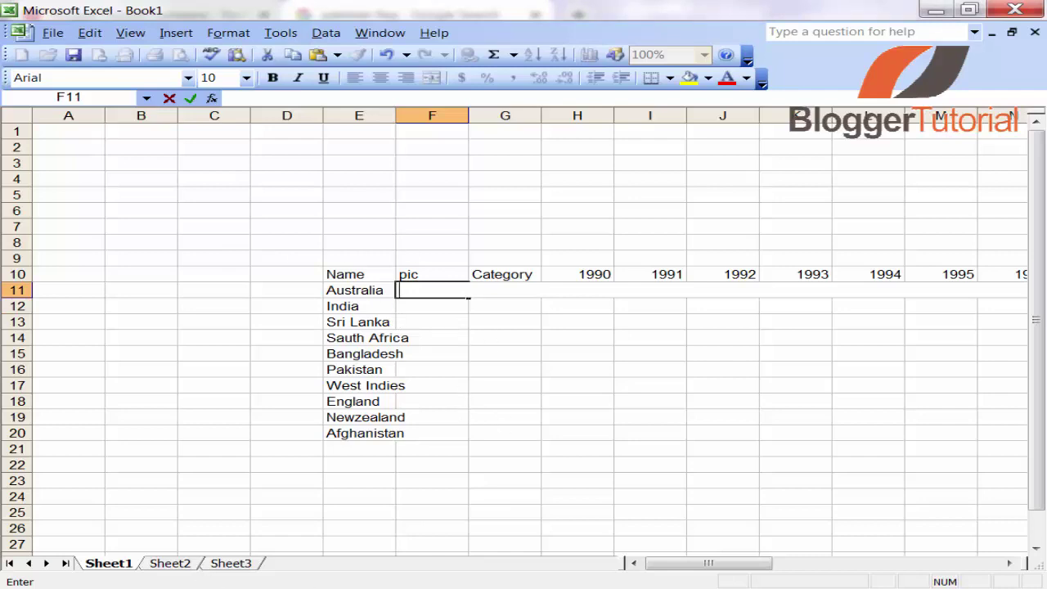
Switch to Chrome, open the bar chart race visualisation on flourish.studio and show its data sheet
key(alt+Tab)
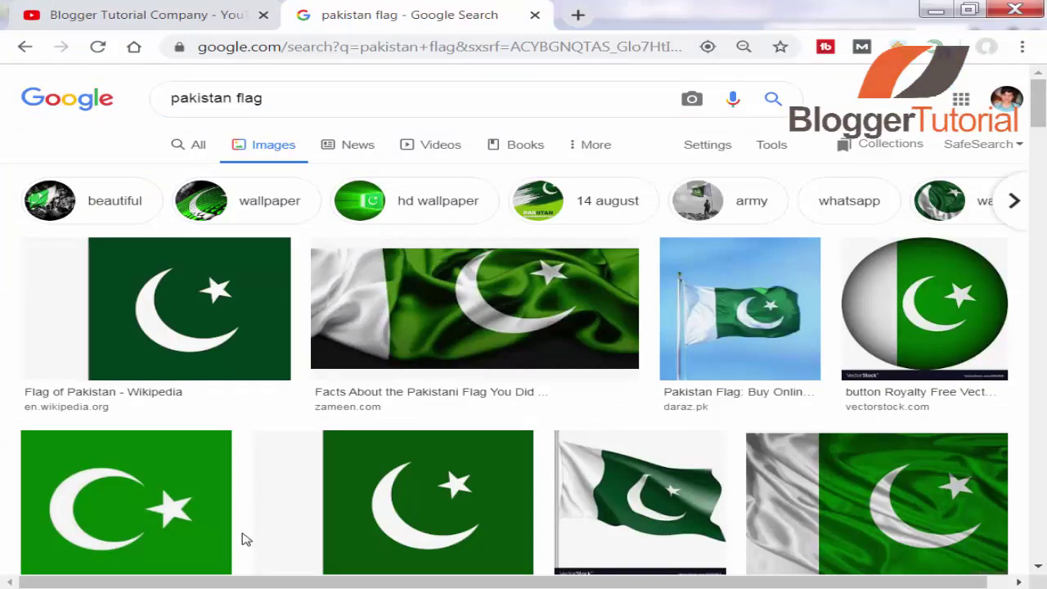
click(296, 49)
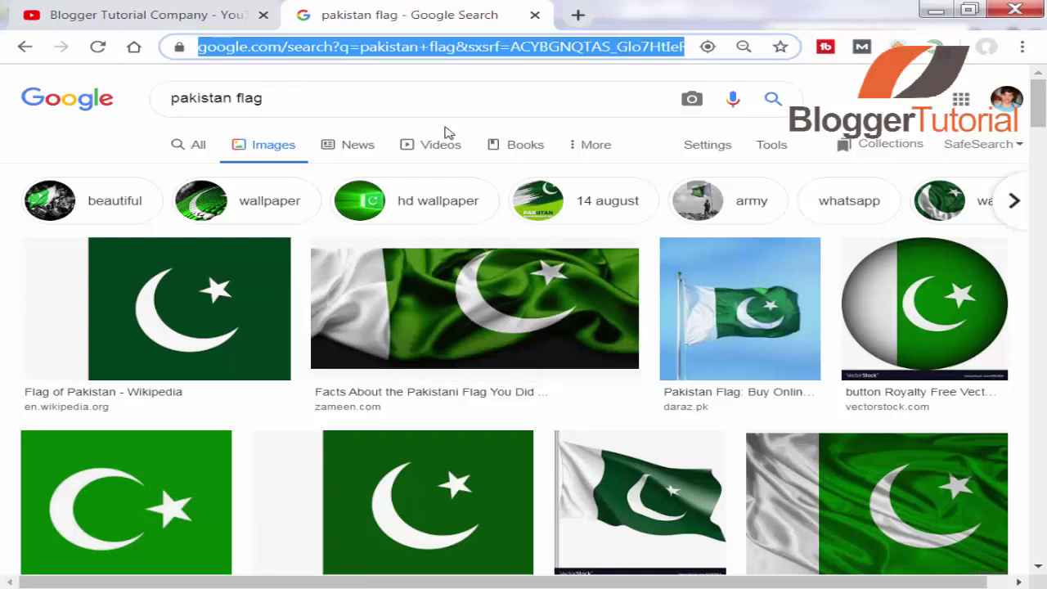
text(flou)
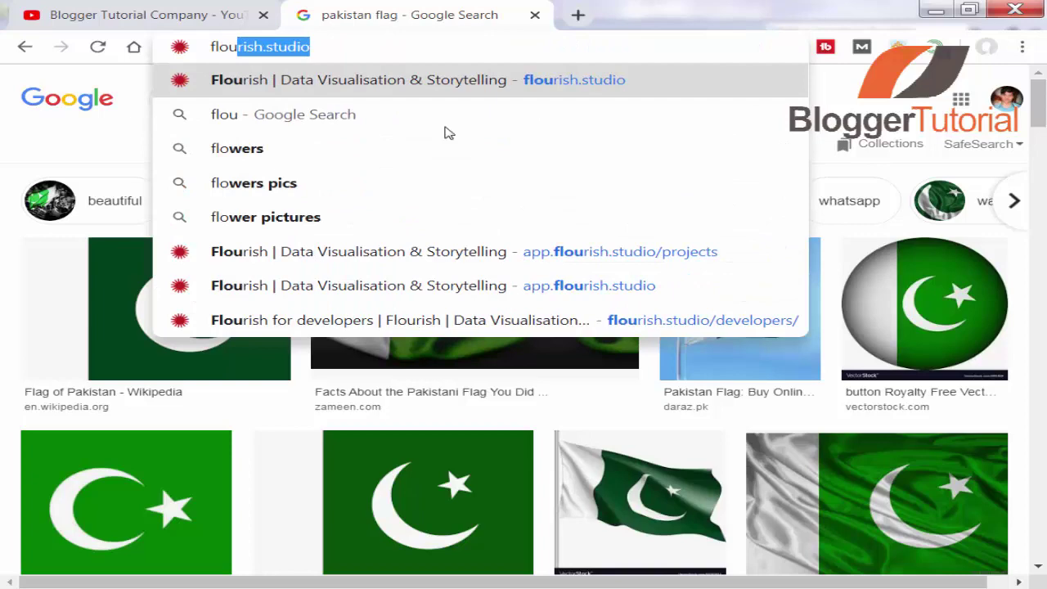
key(Return)
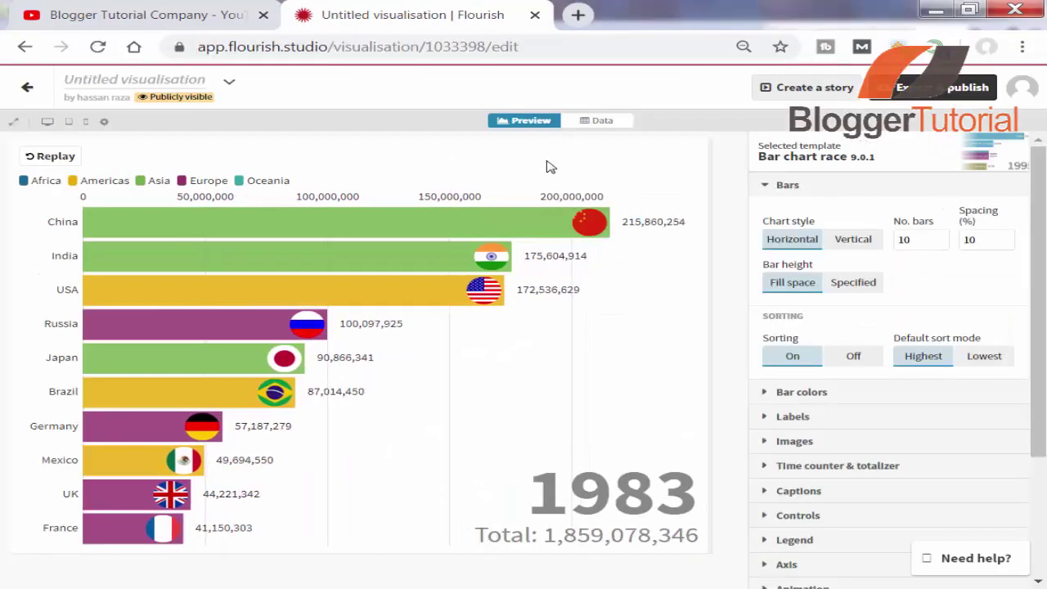
click(599, 121)
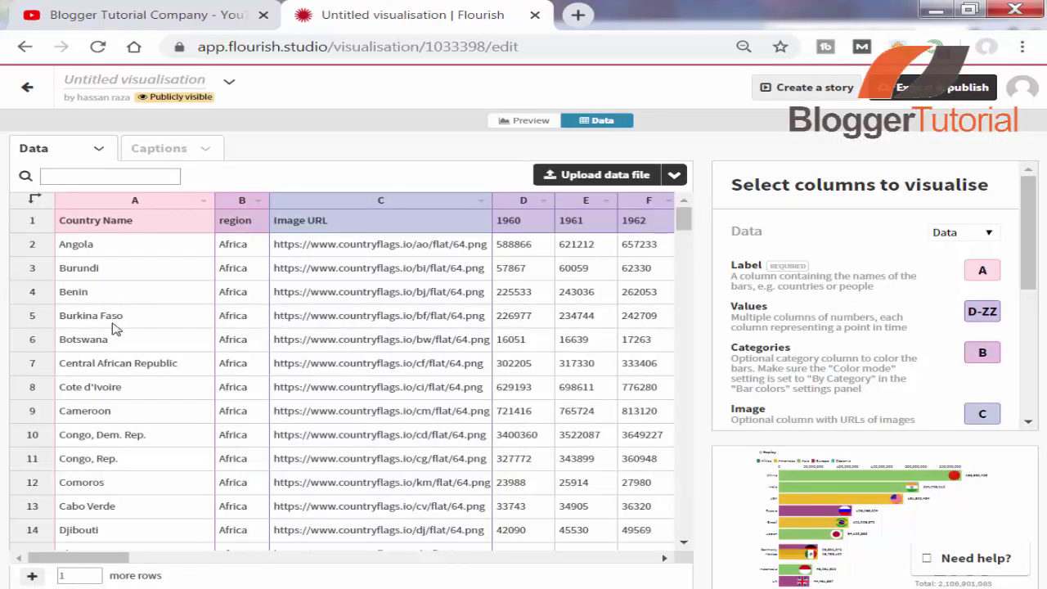
Search the data sheet for "pakista" to find the Pakistan row
click(172, 176)
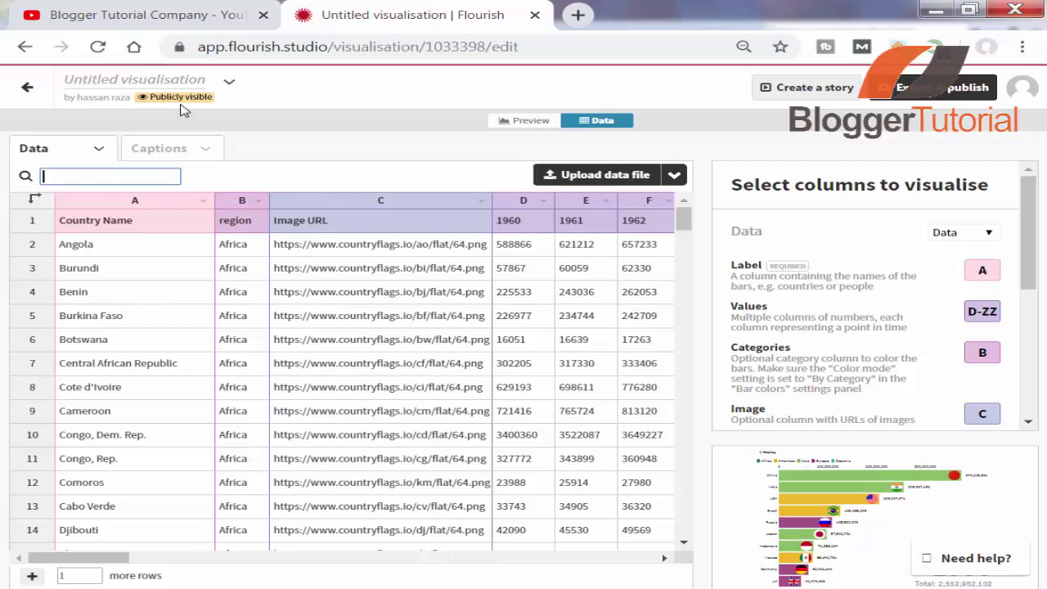
text(pakista)
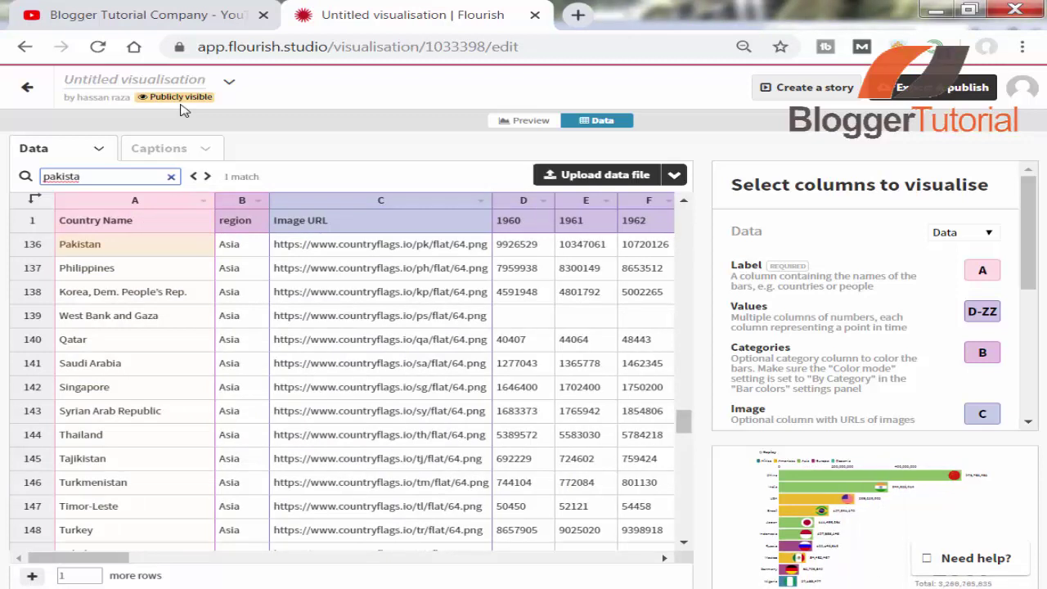
click(230, 81)
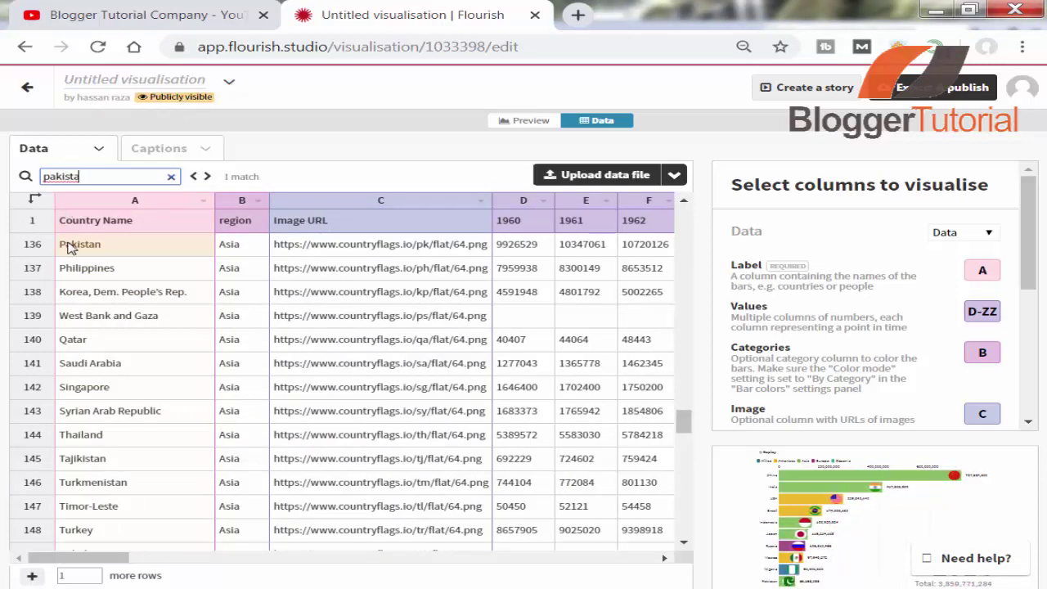
Copy the flag image URL from the Image URL cell in the Pakistan row
click(363, 251)
key(shift+F10)
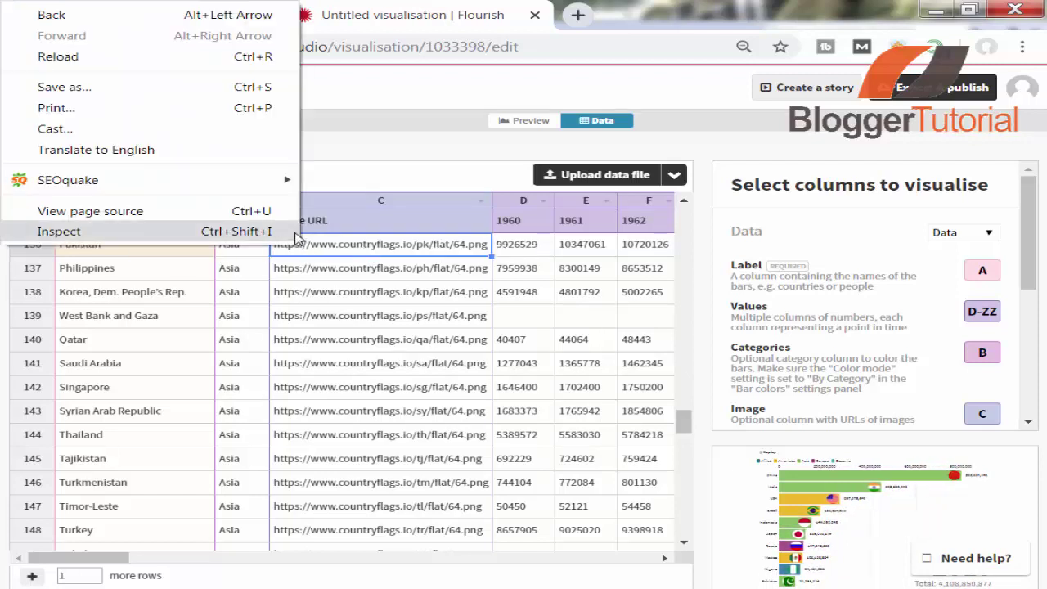
key(Escape)
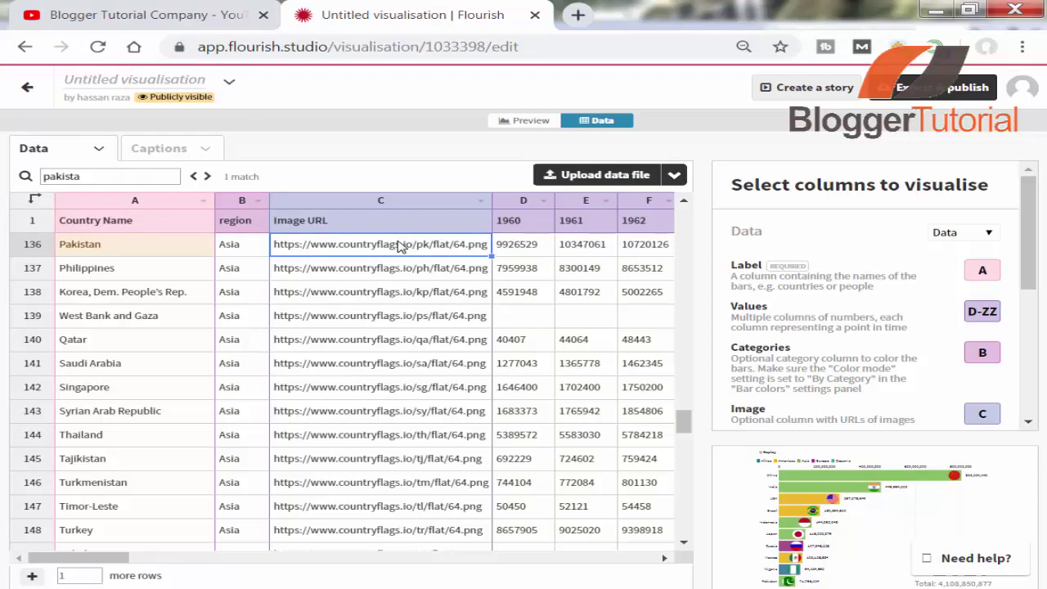
right_click(393, 251)
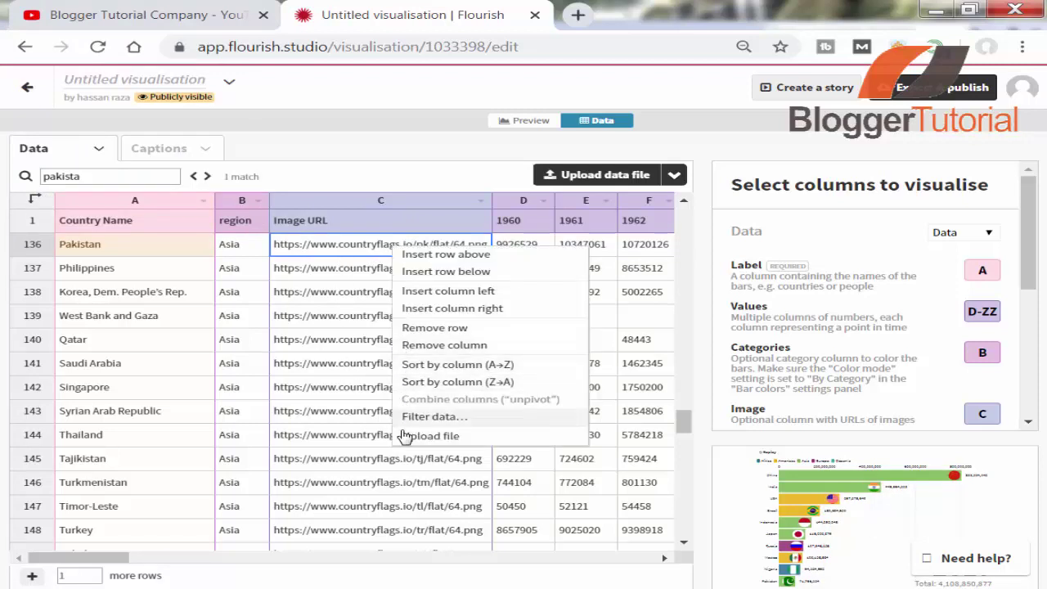
click(353, 245)
double_click(350, 242)
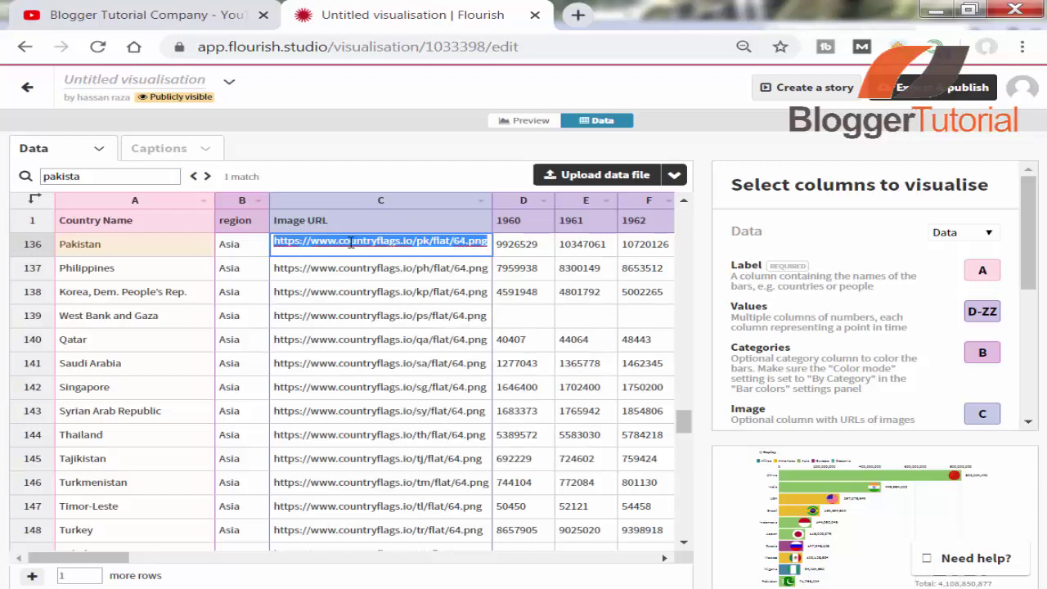
right_click(351, 242)
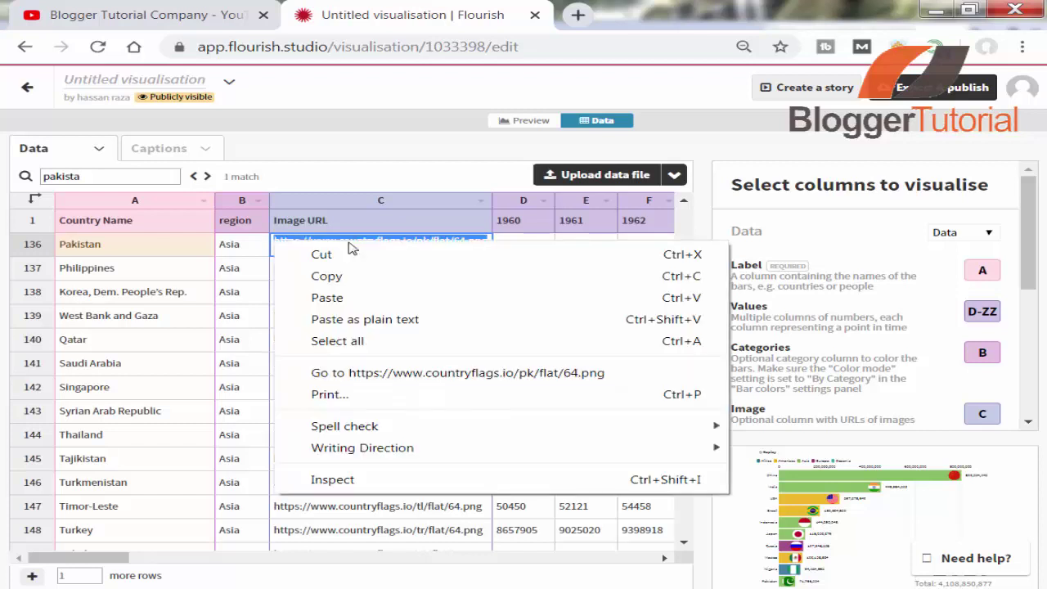
click(322, 277)
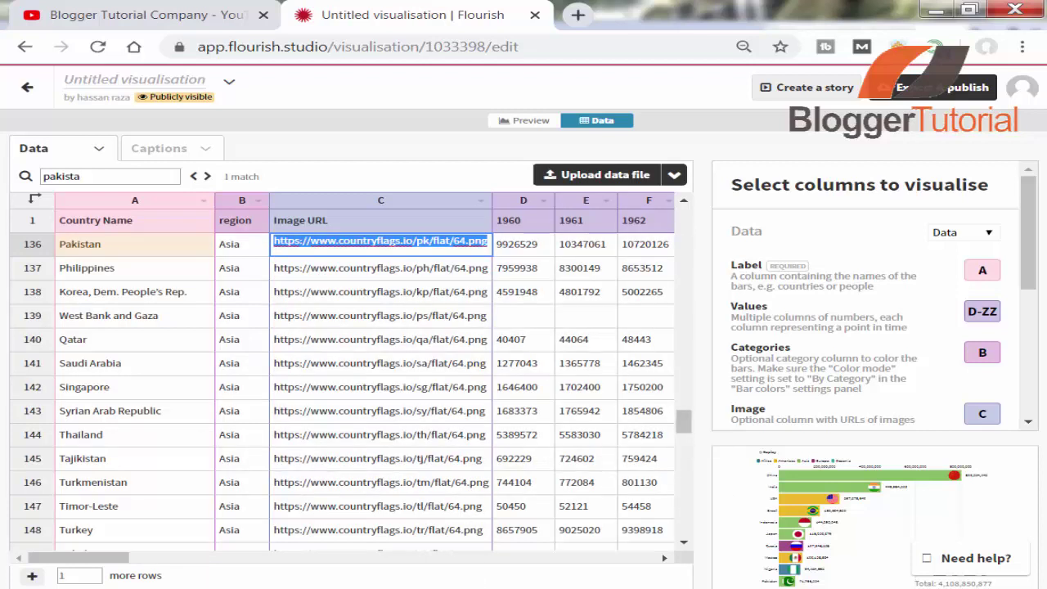
key(alt+Tab)
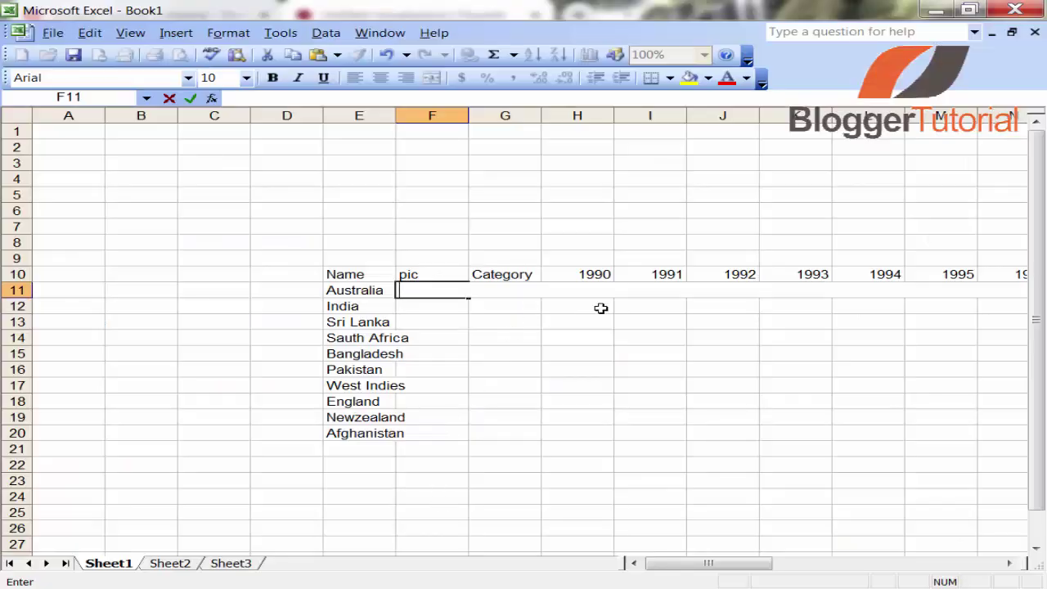
key(ctrl+v)
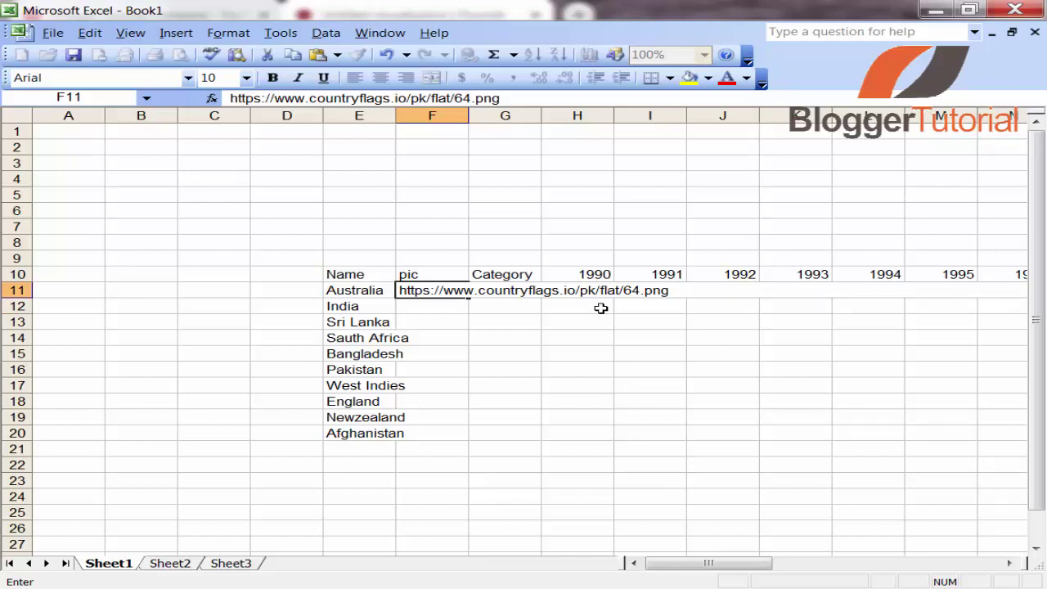
key(Tab)
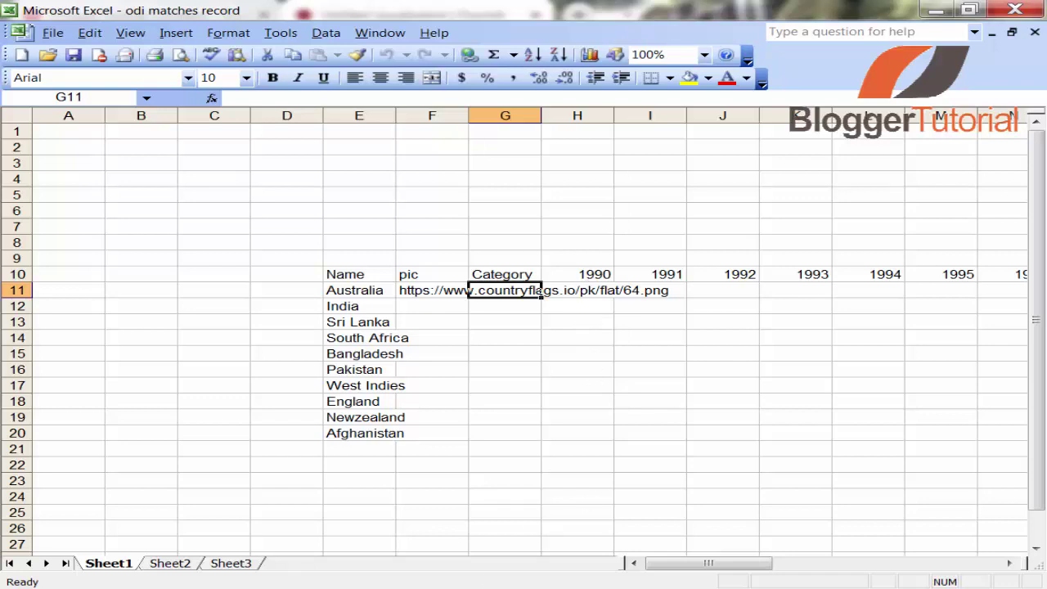
Switch to Chrome and search Google in a new tab for "how much odi matches won by pakistan in 1990"
key(alt+Tab)
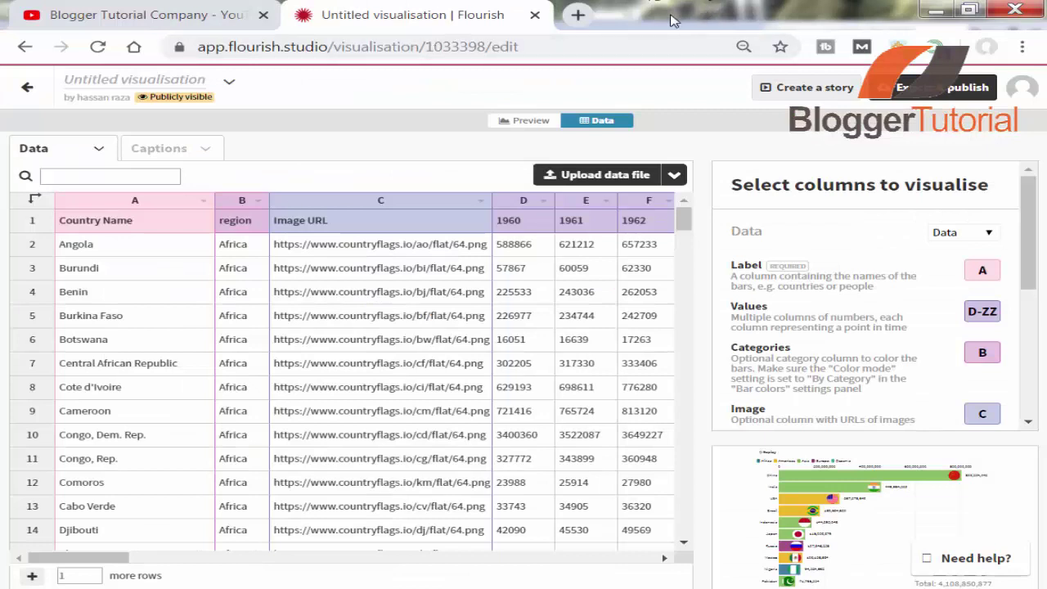
click(578, 15)
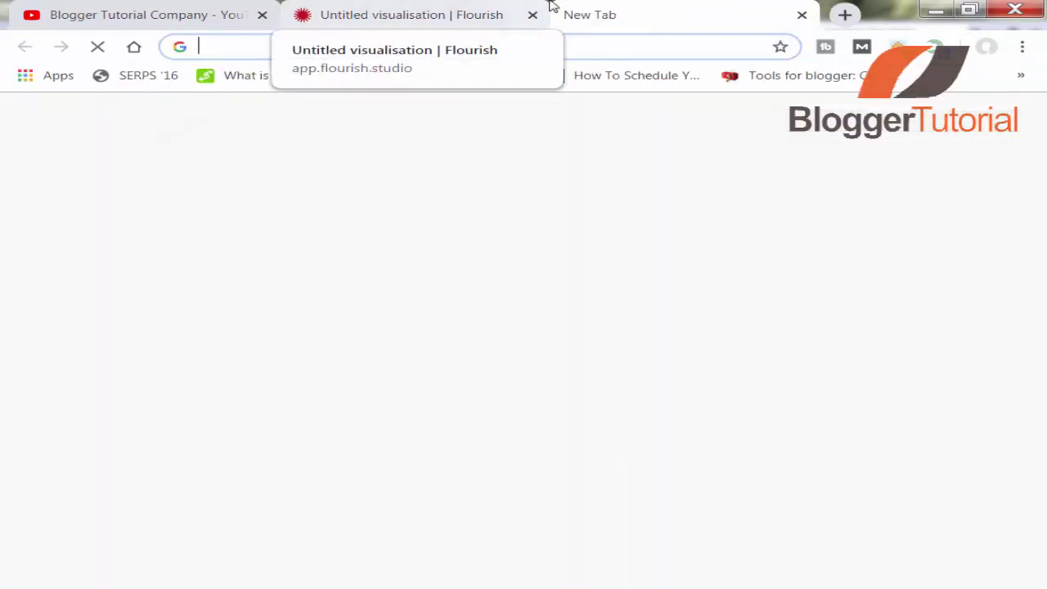
text(how)
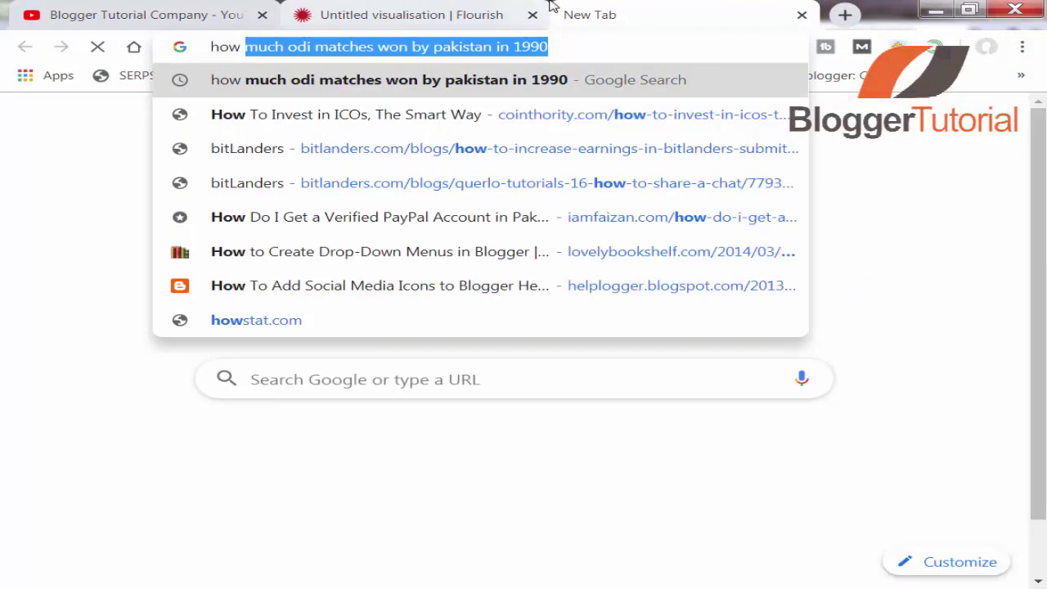
key(End)
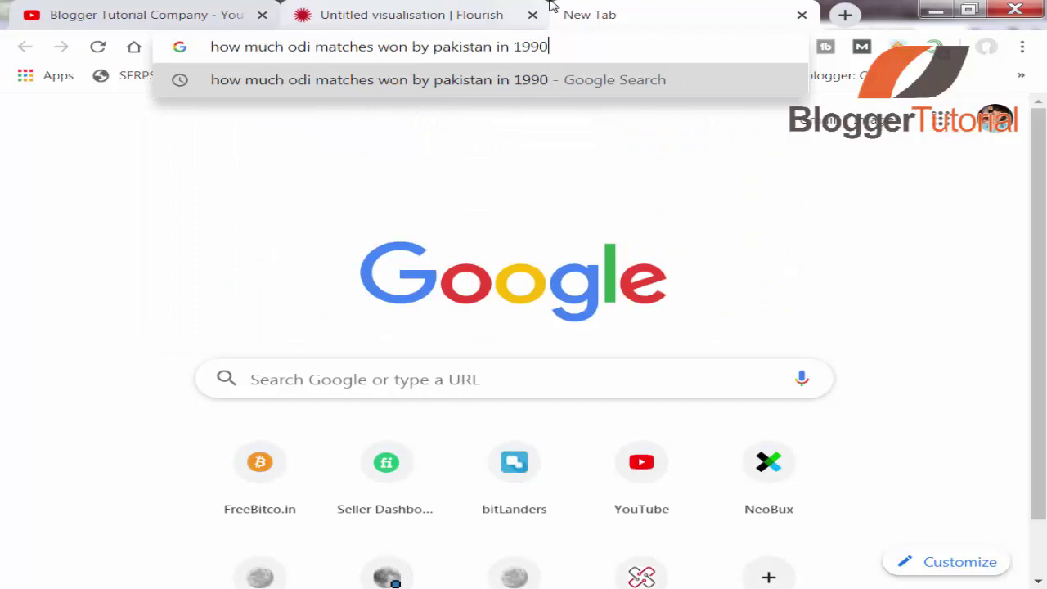
key(Return)
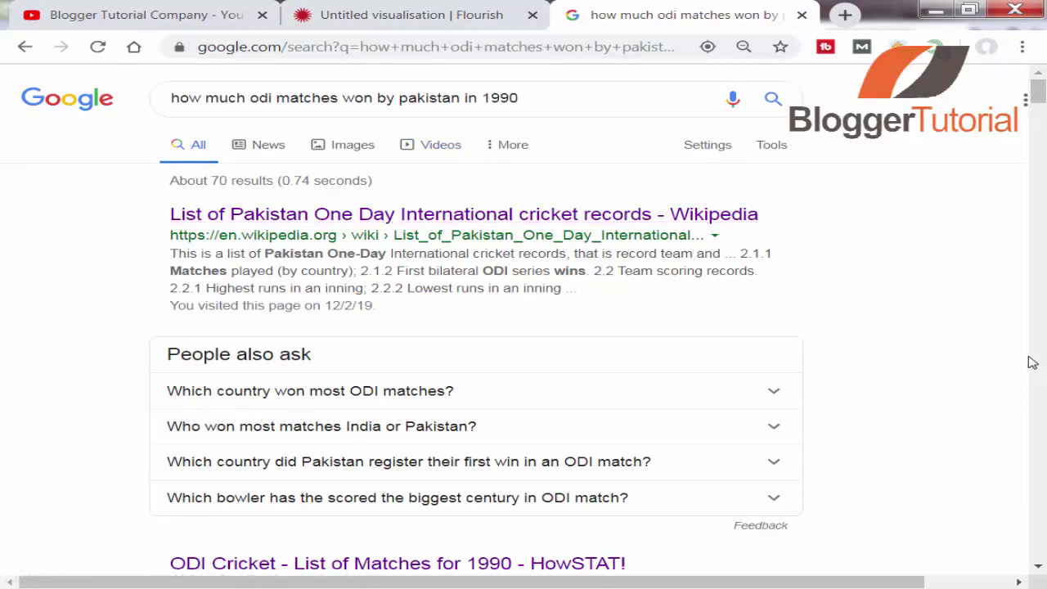
Look through the search results and open the HowSTAT page "ODI Cricket - List of Matches for 1990"
scroll(1039, 175, down, 10)
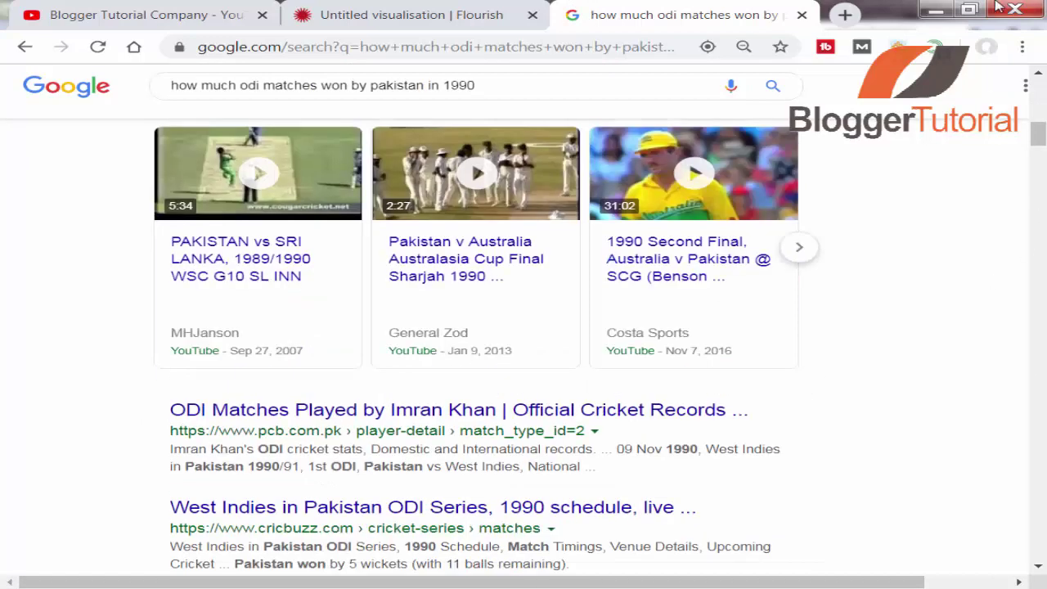
scroll(1038, 100, up, 5)
scroll(1041, 100, up, 5)
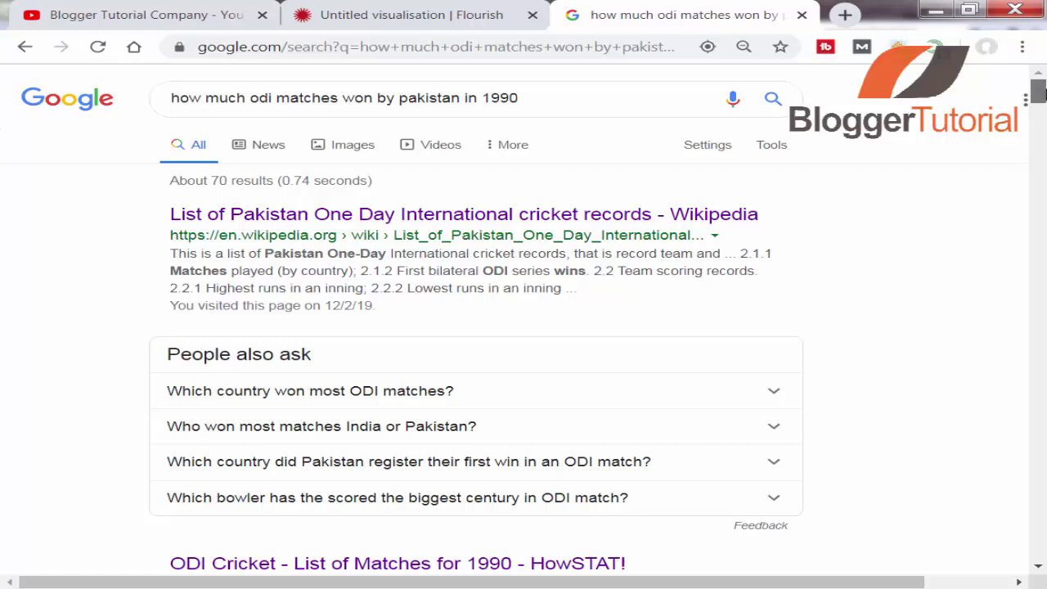
scroll(1038, 97, down, 2)
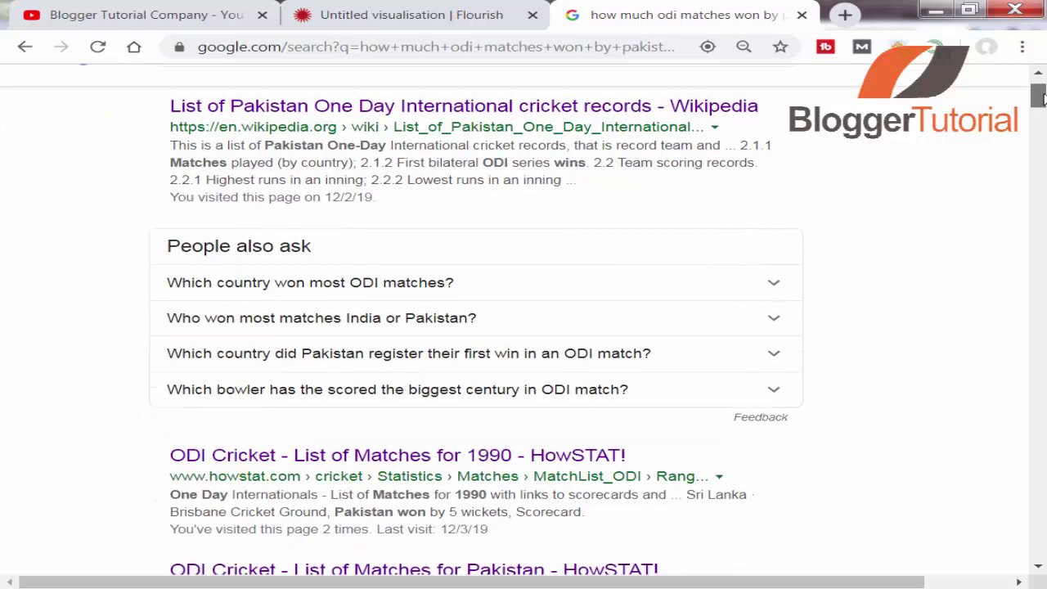
click(353, 467)
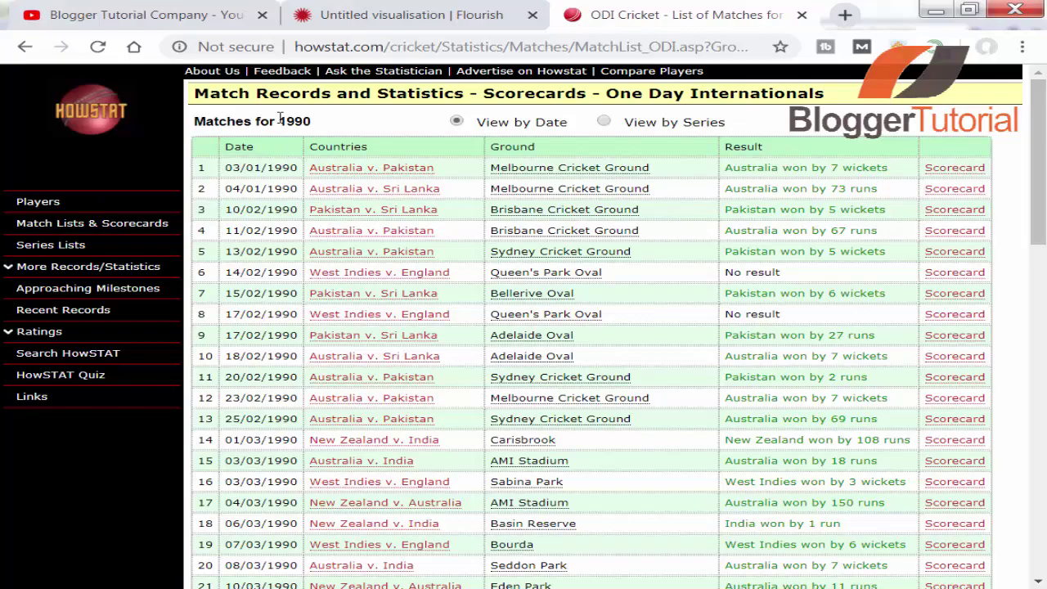
Look over the 1990 match list and search the page for "pakistan won by"
scroll(589, 328, down, 10)
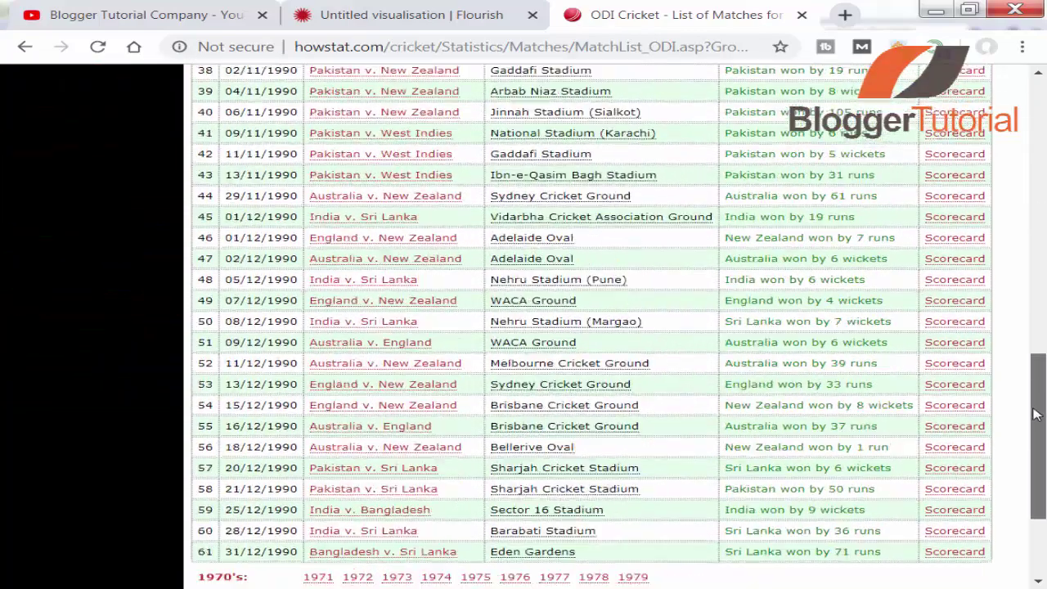
scroll(1024, 211, up, 10)
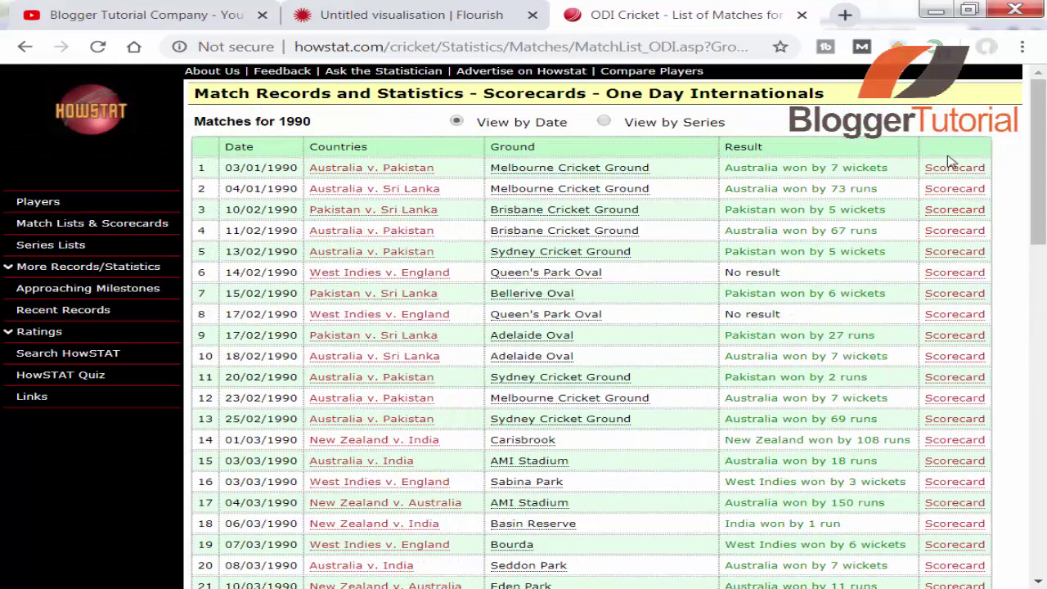
key(ctrl+f)
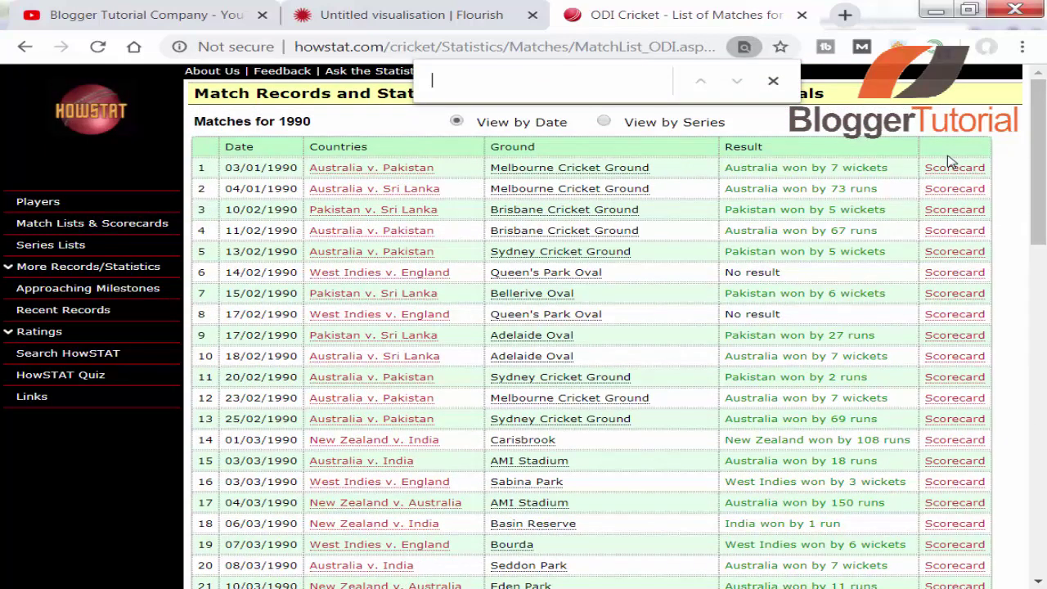
text(pak)
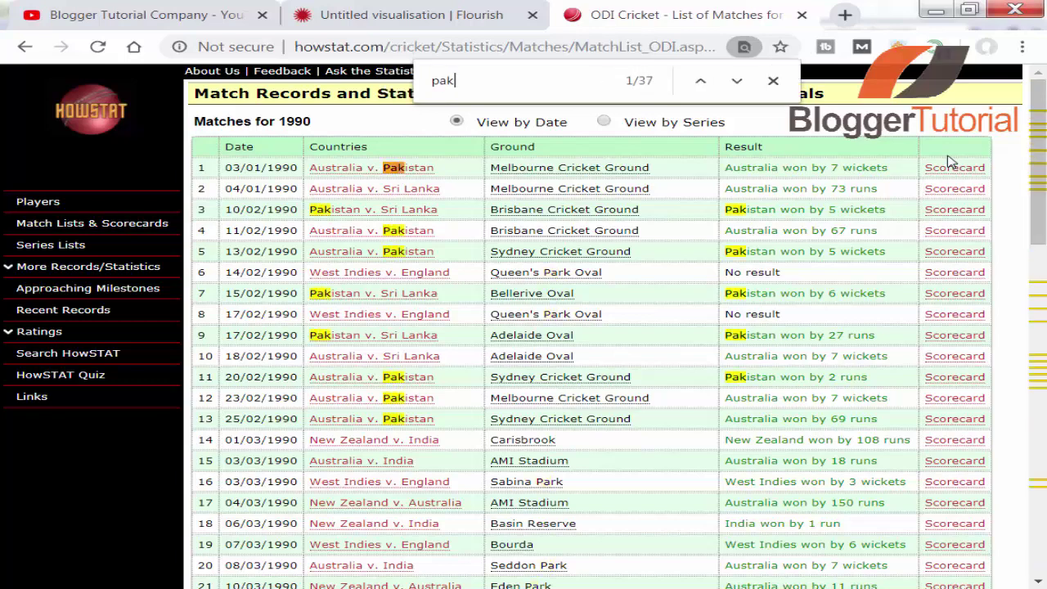
text(istan )
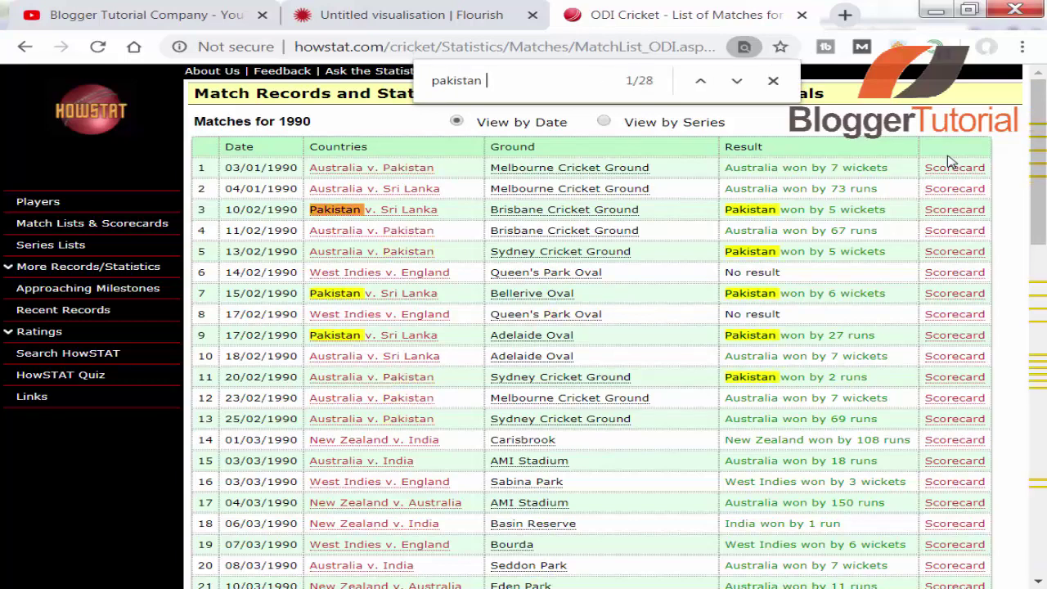
text(won )
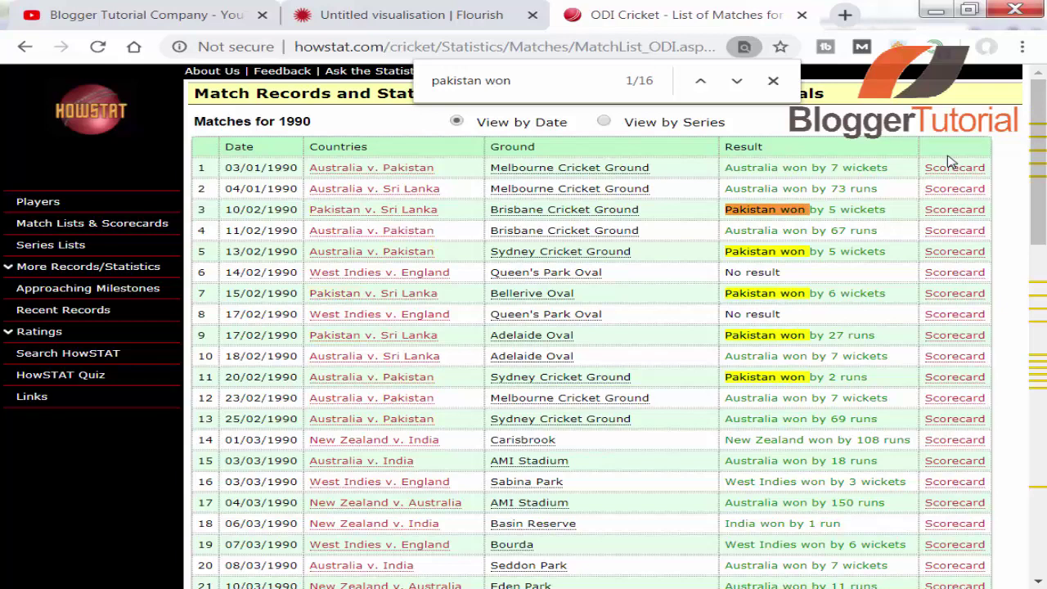
text(by)
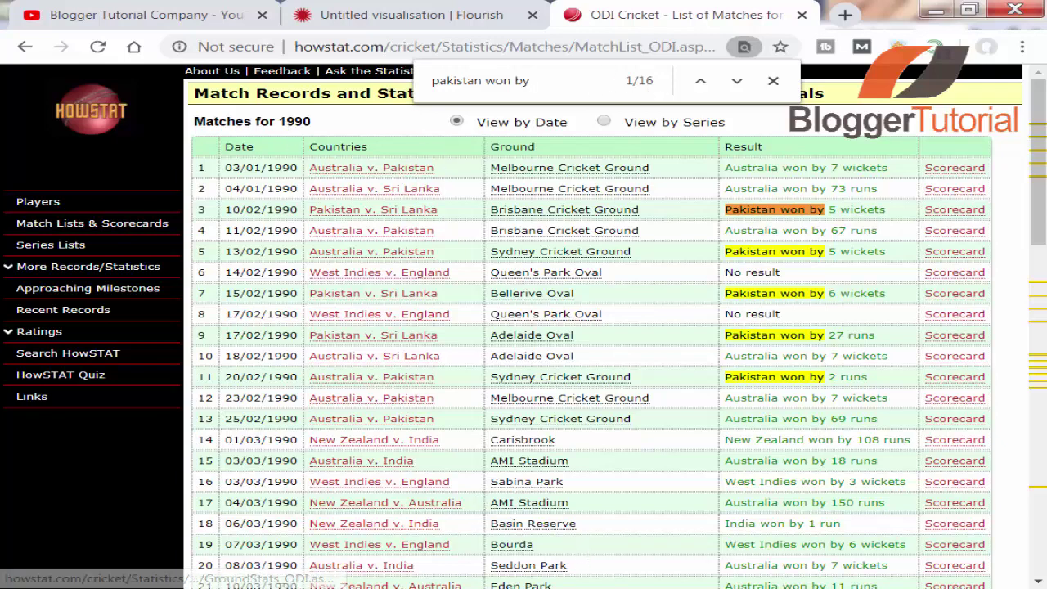
Switch to Excel and enter 16 in H16 as Pakistan's 1990 value
key(alt+Tab)
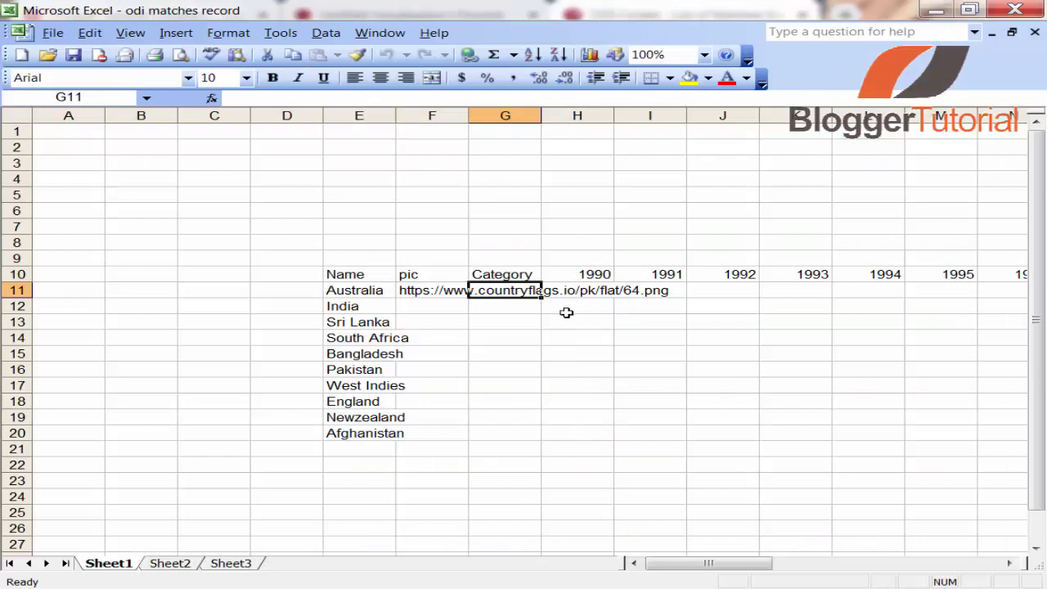
click(559, 366)
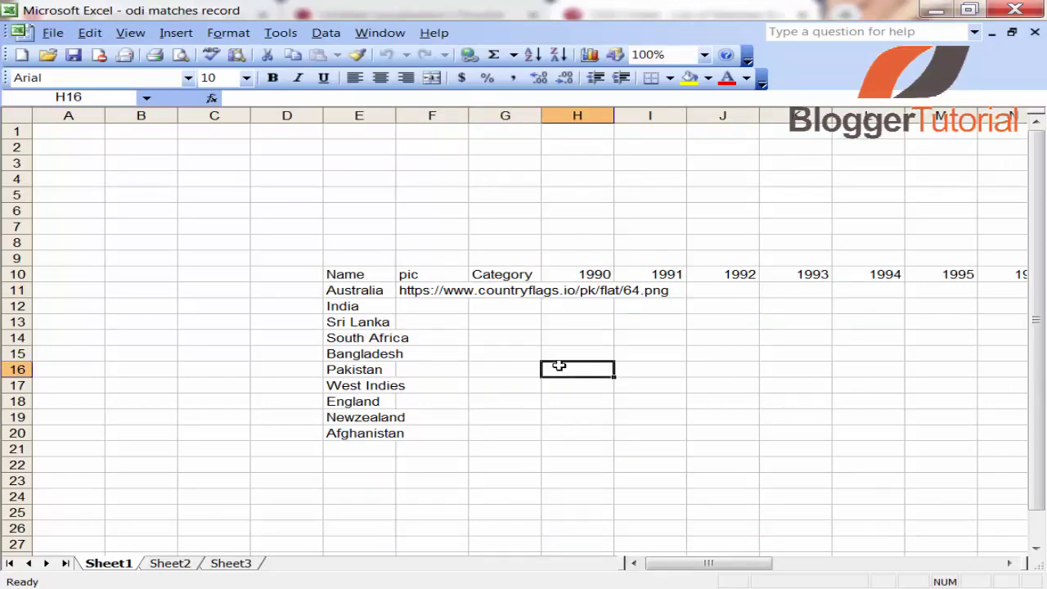
text(16)
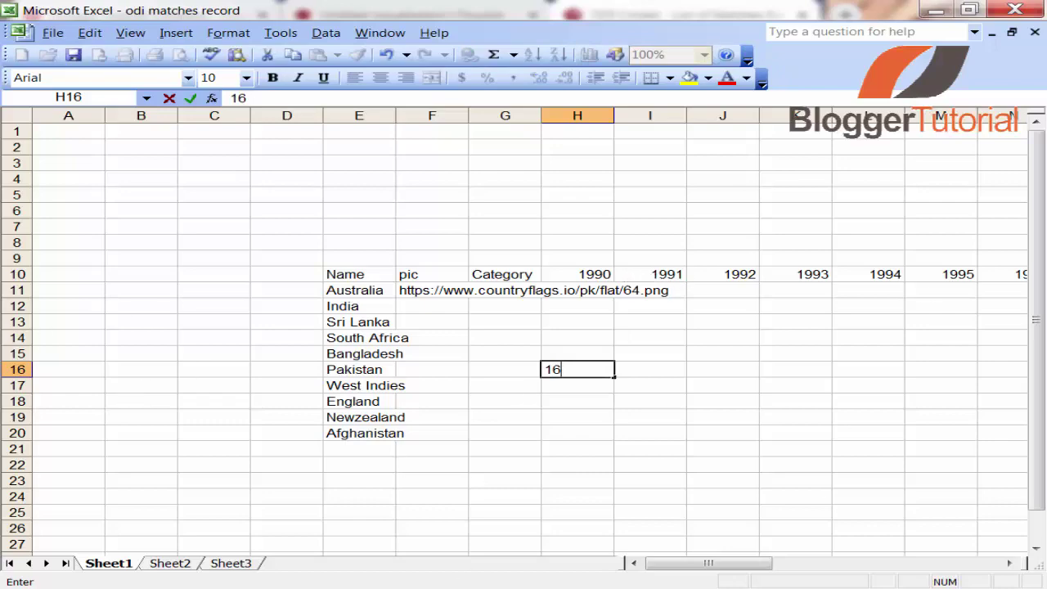
Switch to Chrome and bring up the Flourish visualisation's data sheet
key(alt+Tab)
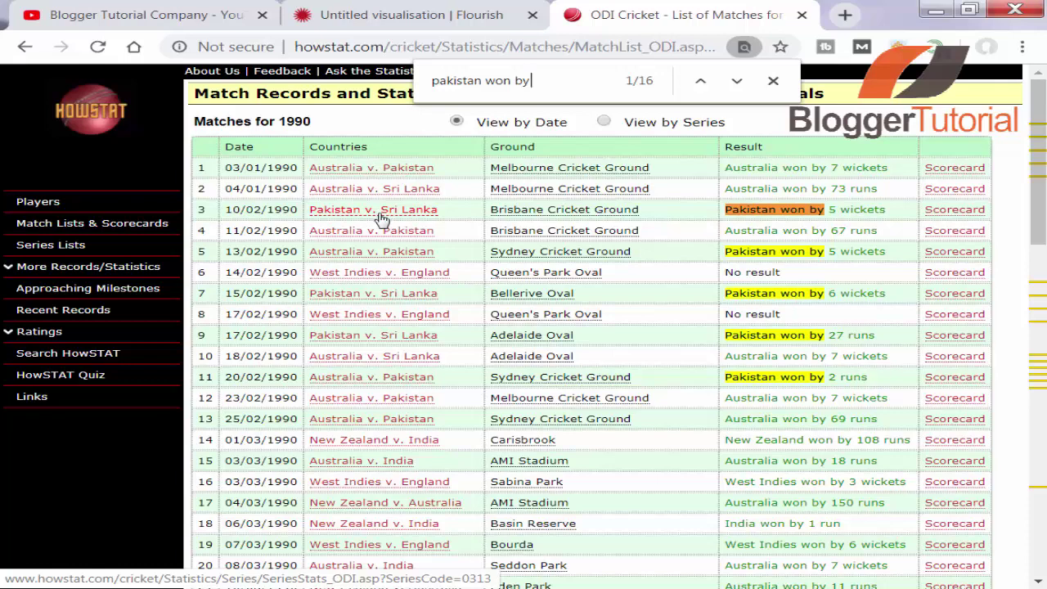
click(304, 10)
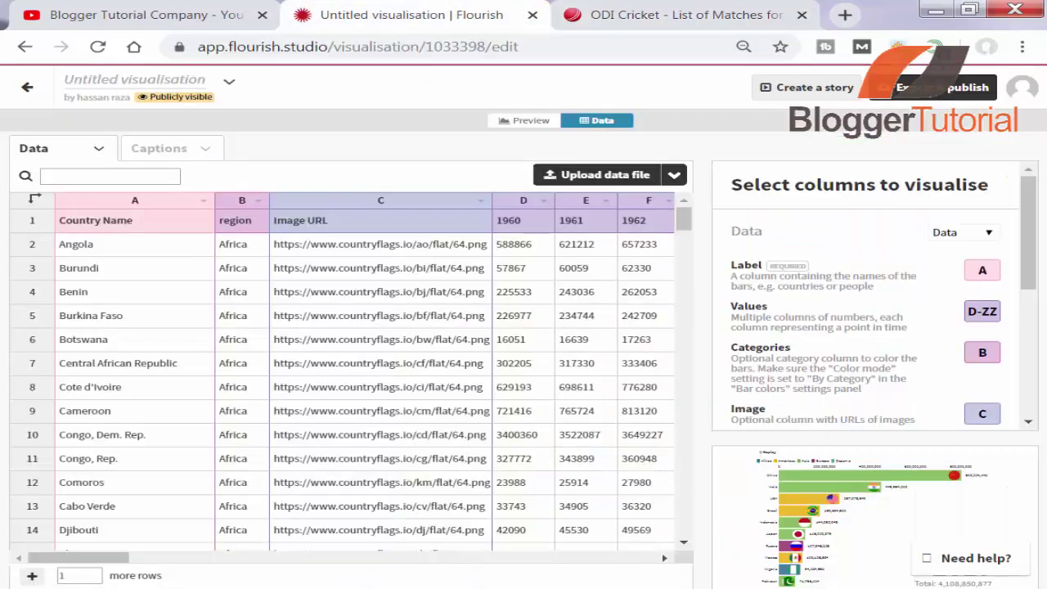
key(alt+Tab)
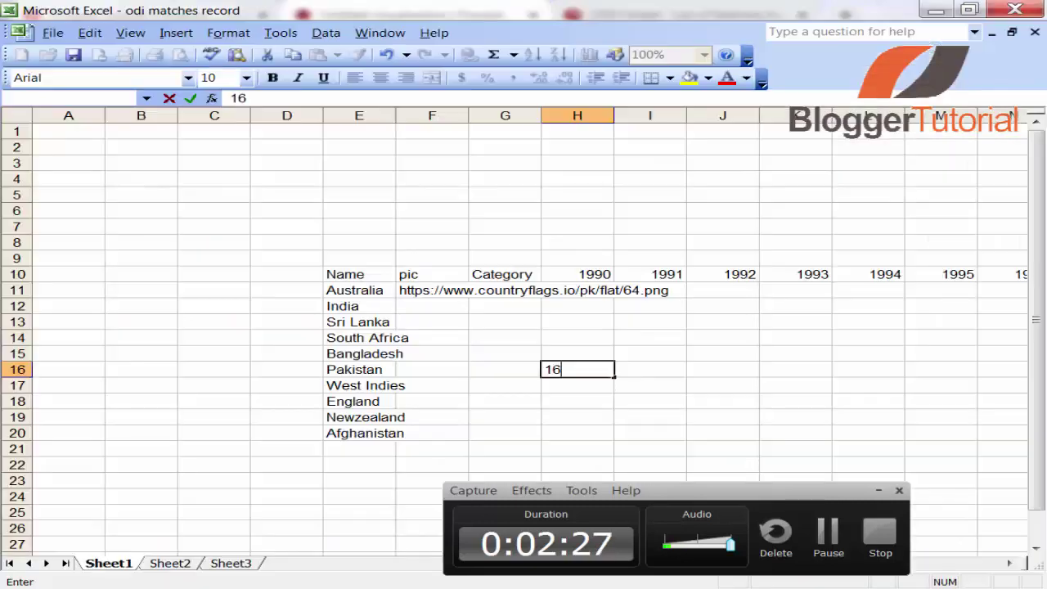
click(879, 490)
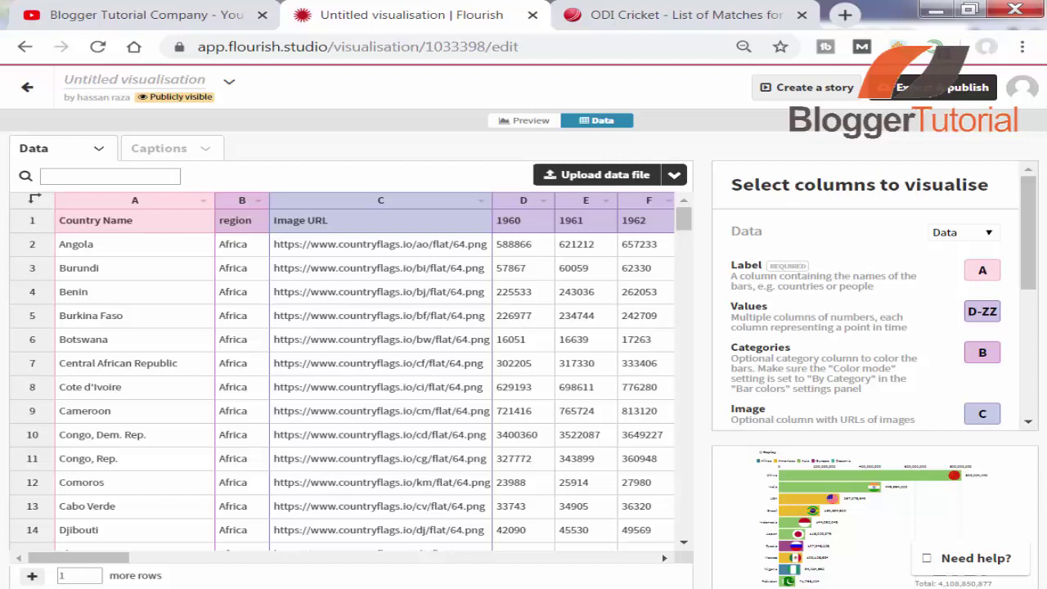
Examine the column assignments for Data and Captions in Flourish, and show the Blogger Tutorial Company YouTube channel page
drag(1031, 217, 1017, 343)
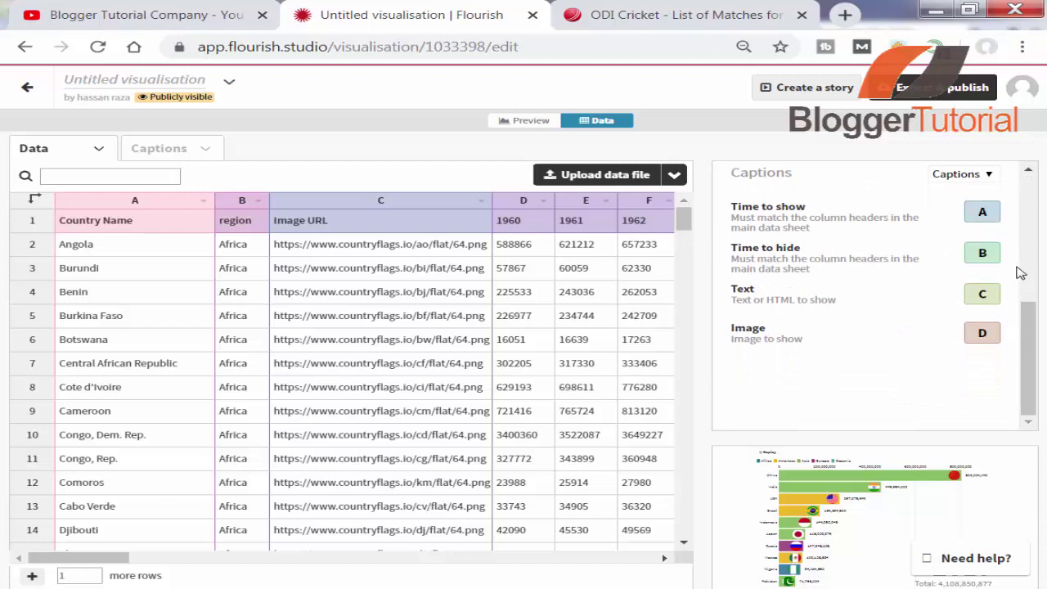
scroll(1033, 242, up, 5)
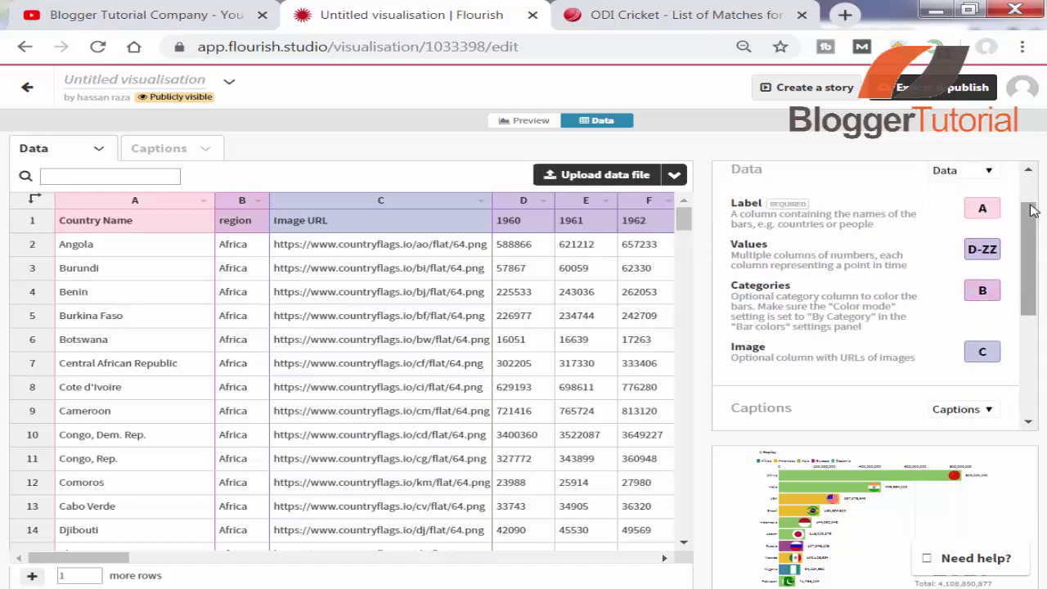
scroll(1033, 198, up, 2)
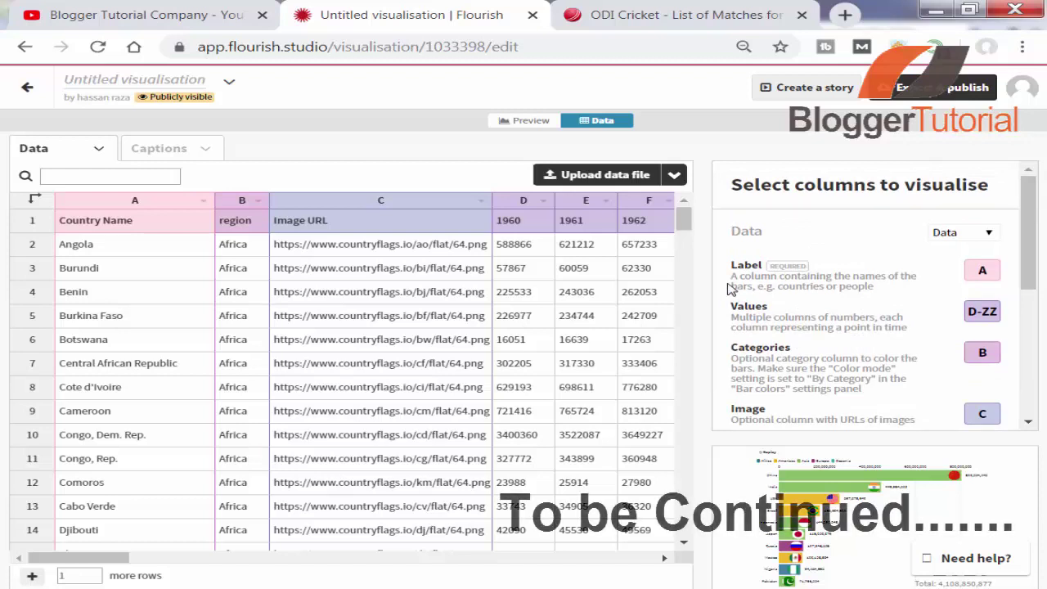
click(151, 11)
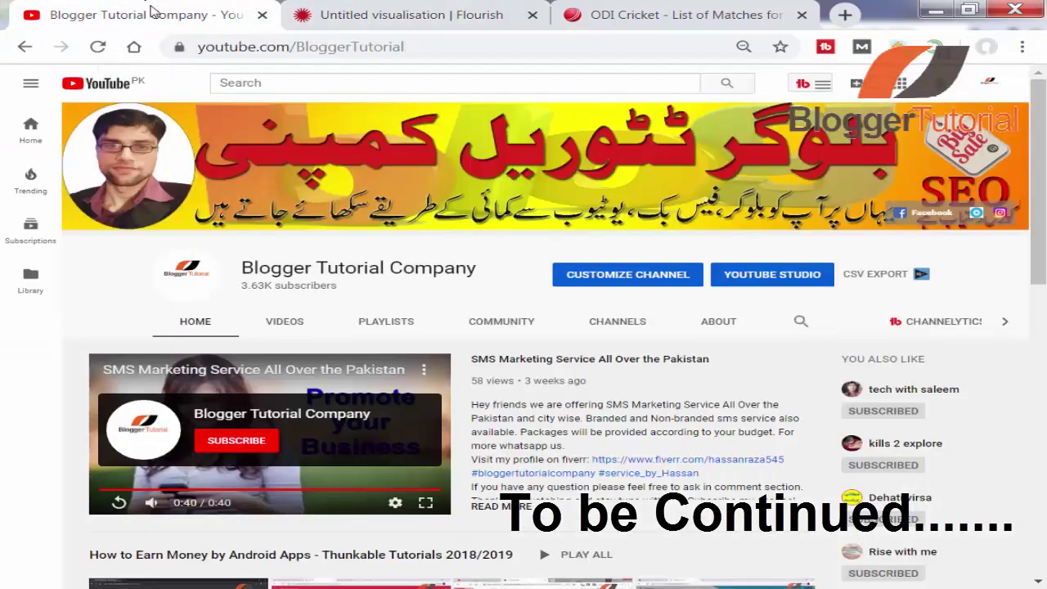